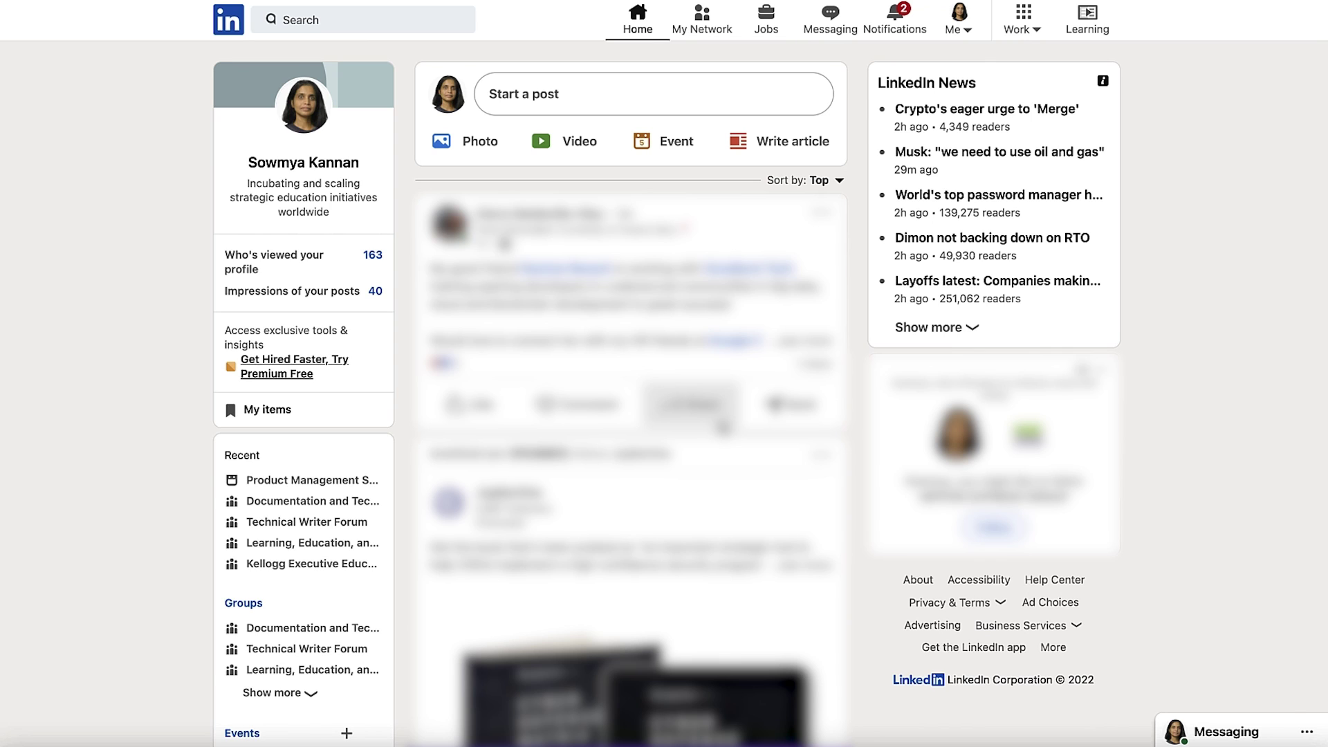
Go to your own profile from the Me menu and scroll down to Licenses & certifications.
click(965, 31)
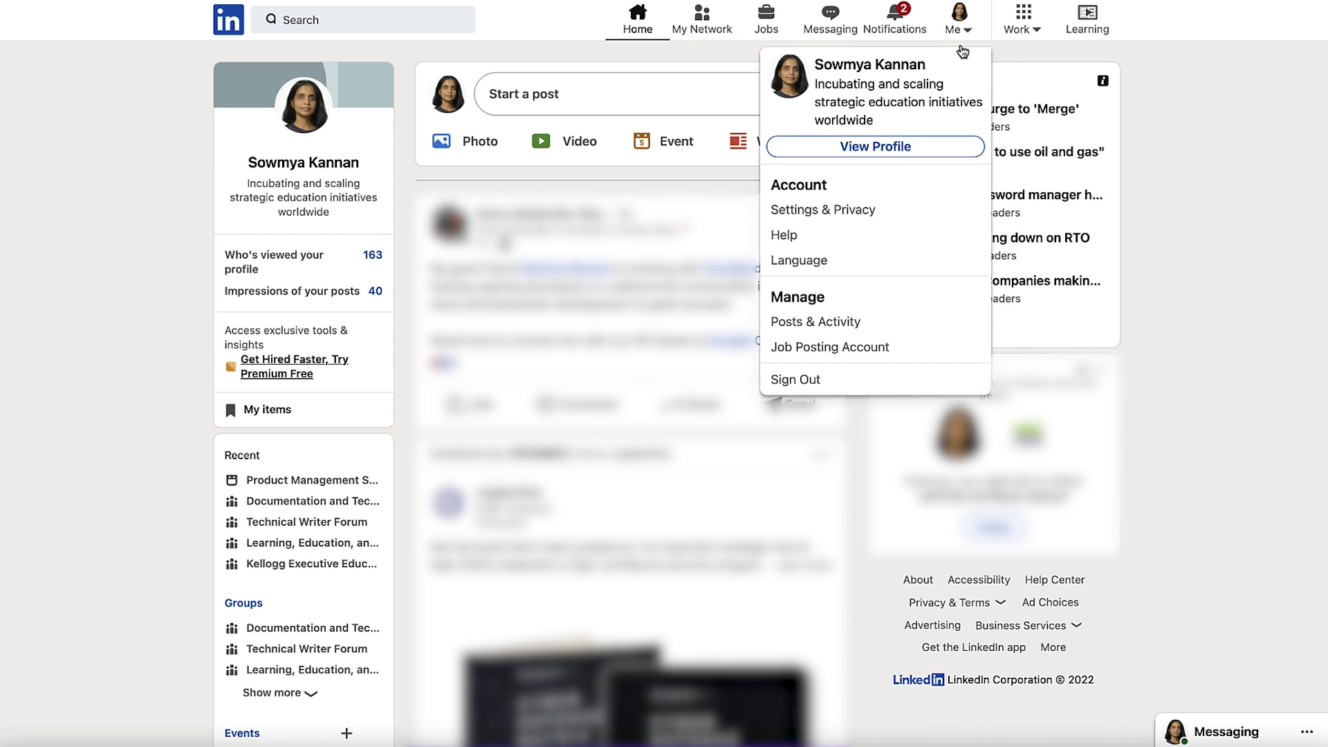
click(888, 154)
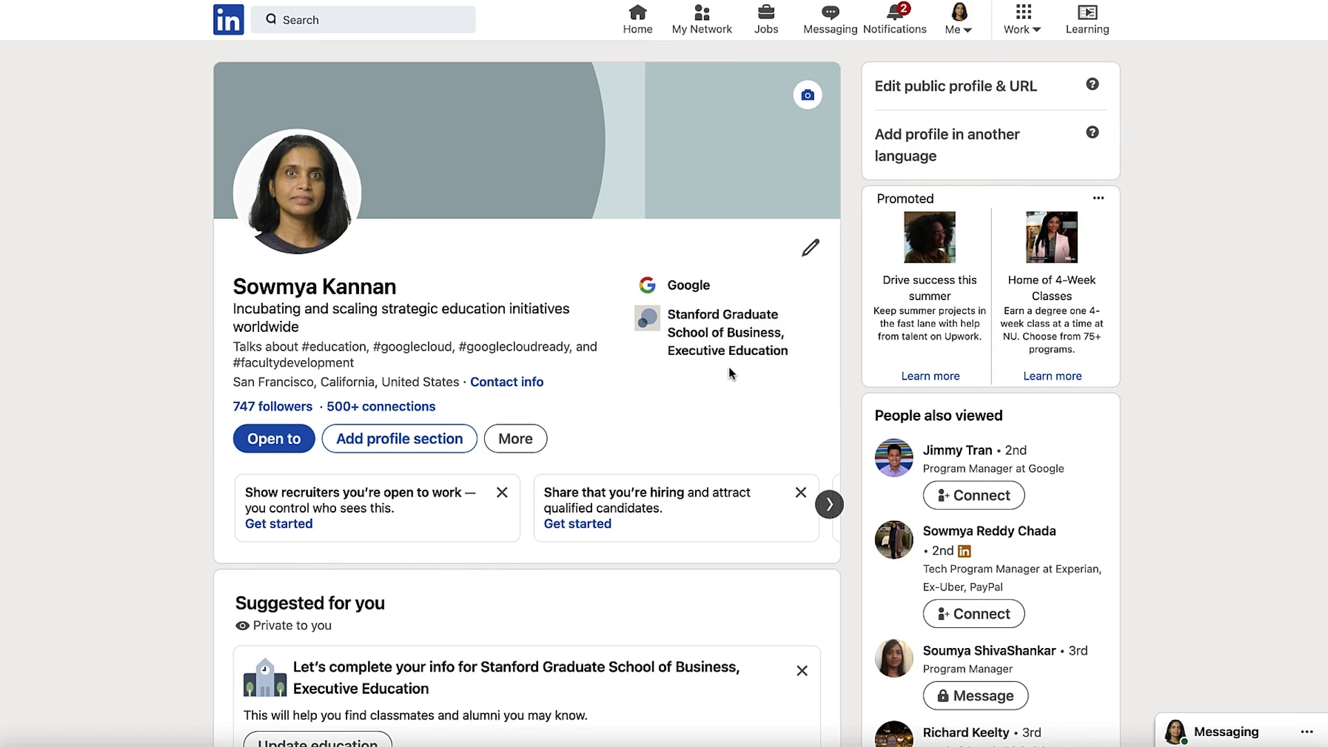
scroll(730, 373, down, 4)
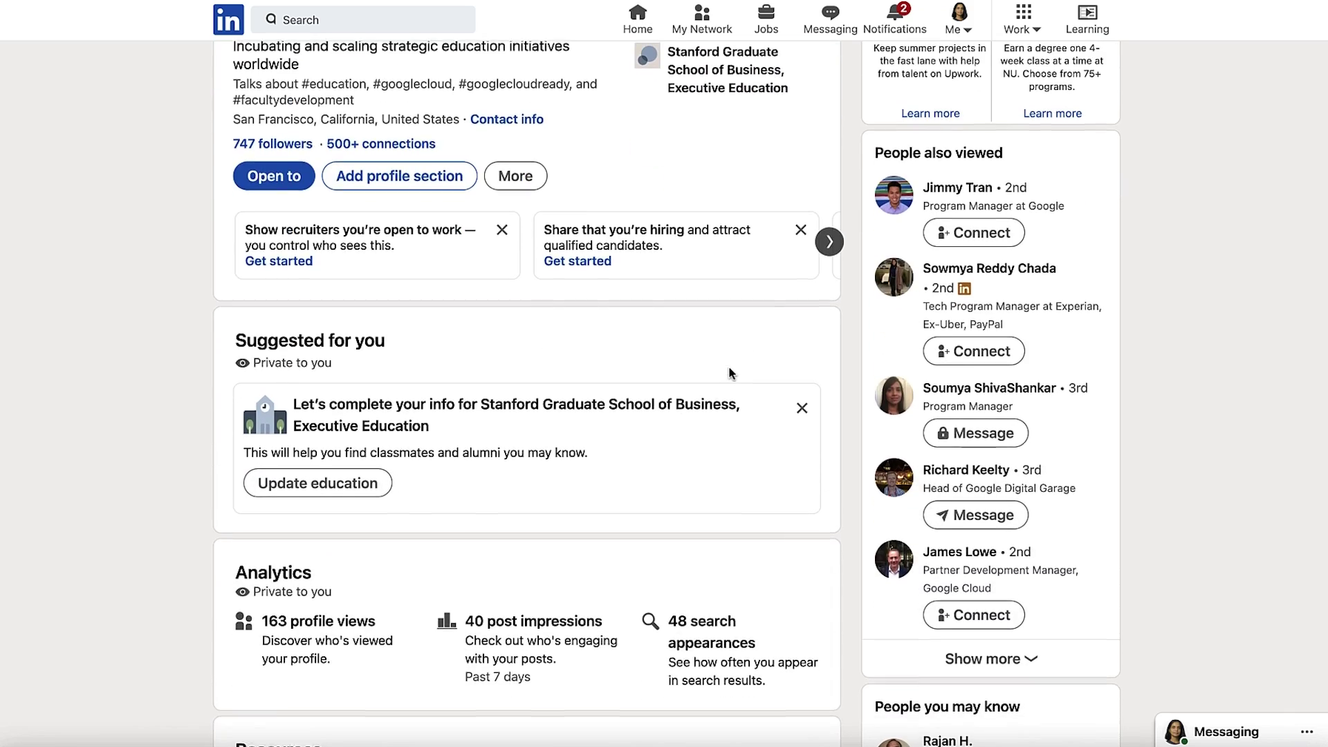
scroll(730, 373, down, 20)
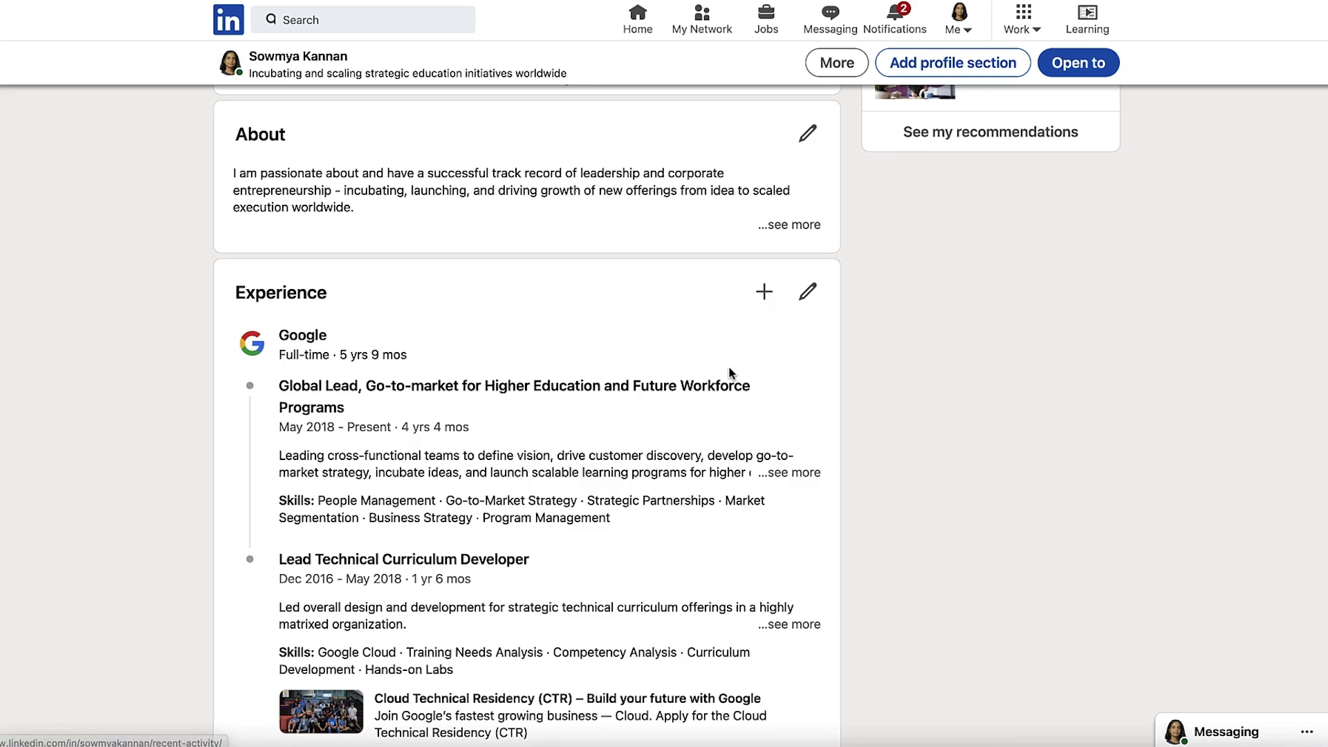
scroll(730, 373, down, 15)
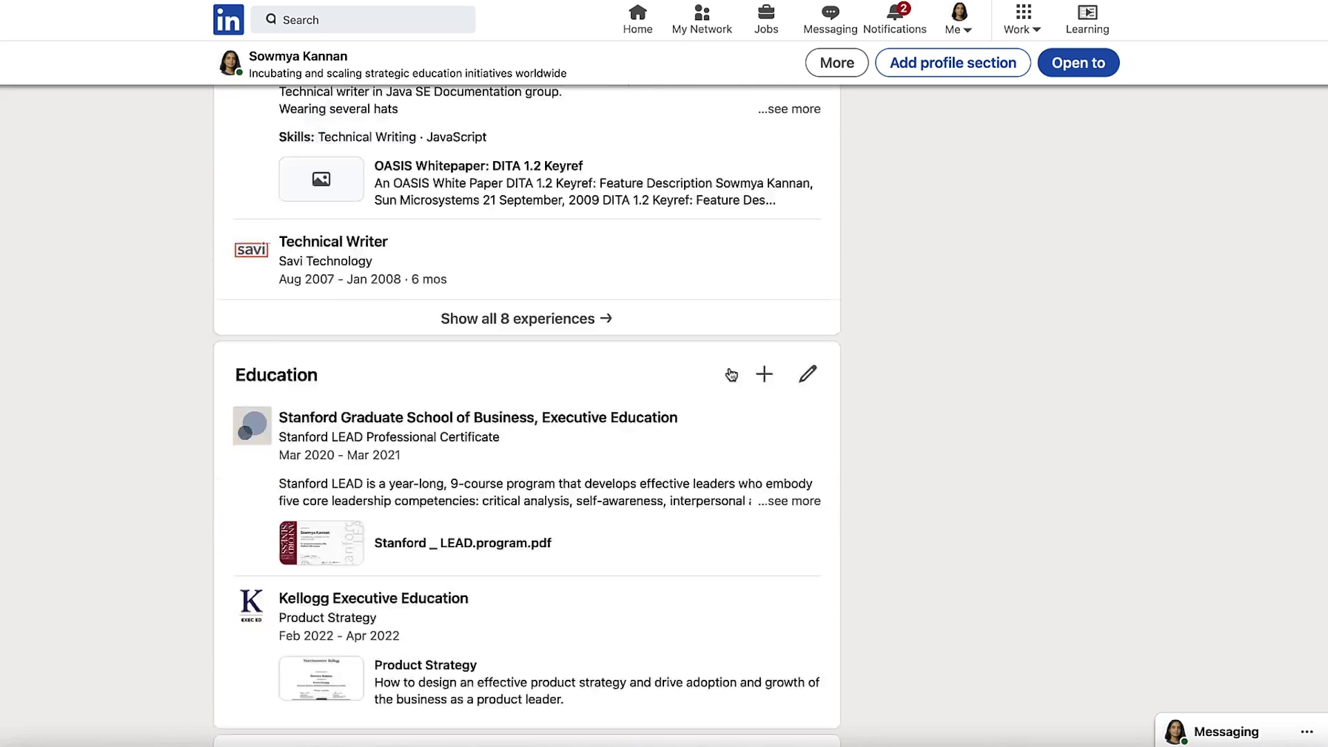
scroll(731, 375, down, 9)
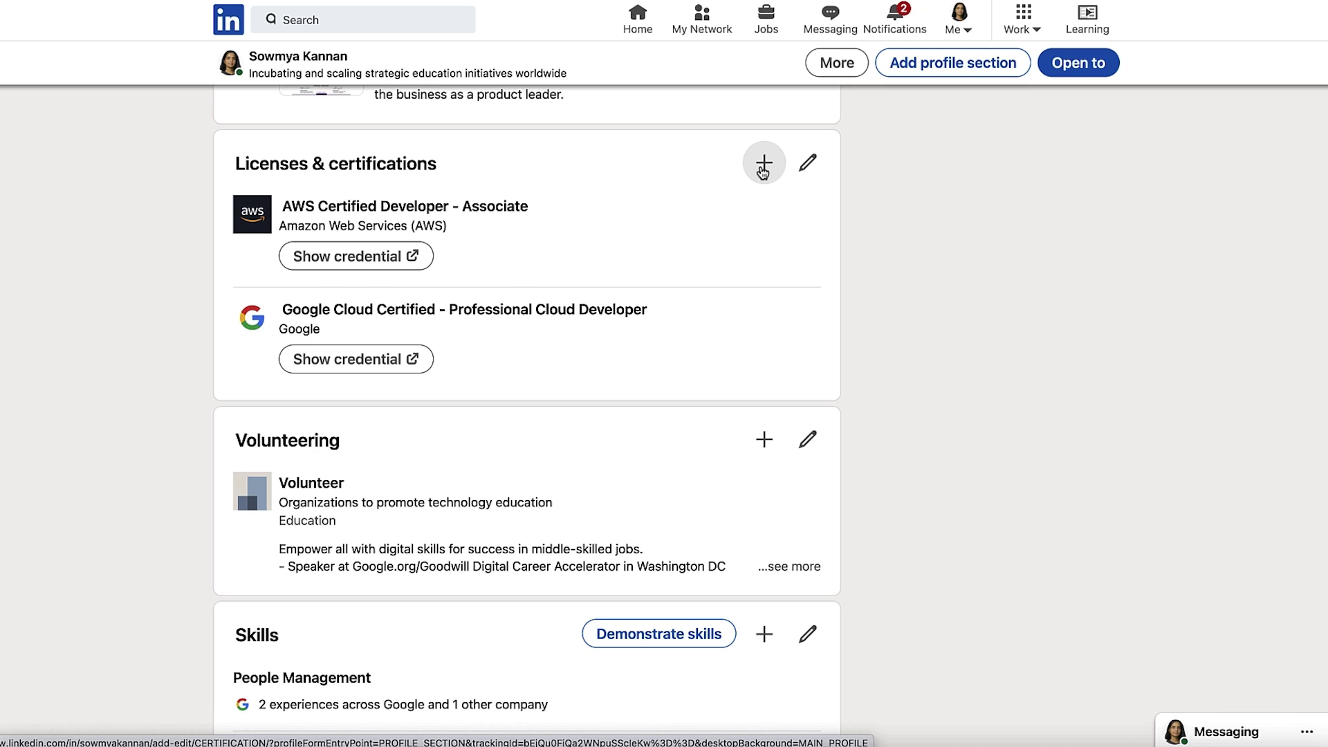
Add a new certification named 'Google Cloud Certified Cloud Digital Leader'.
click(762, 169)
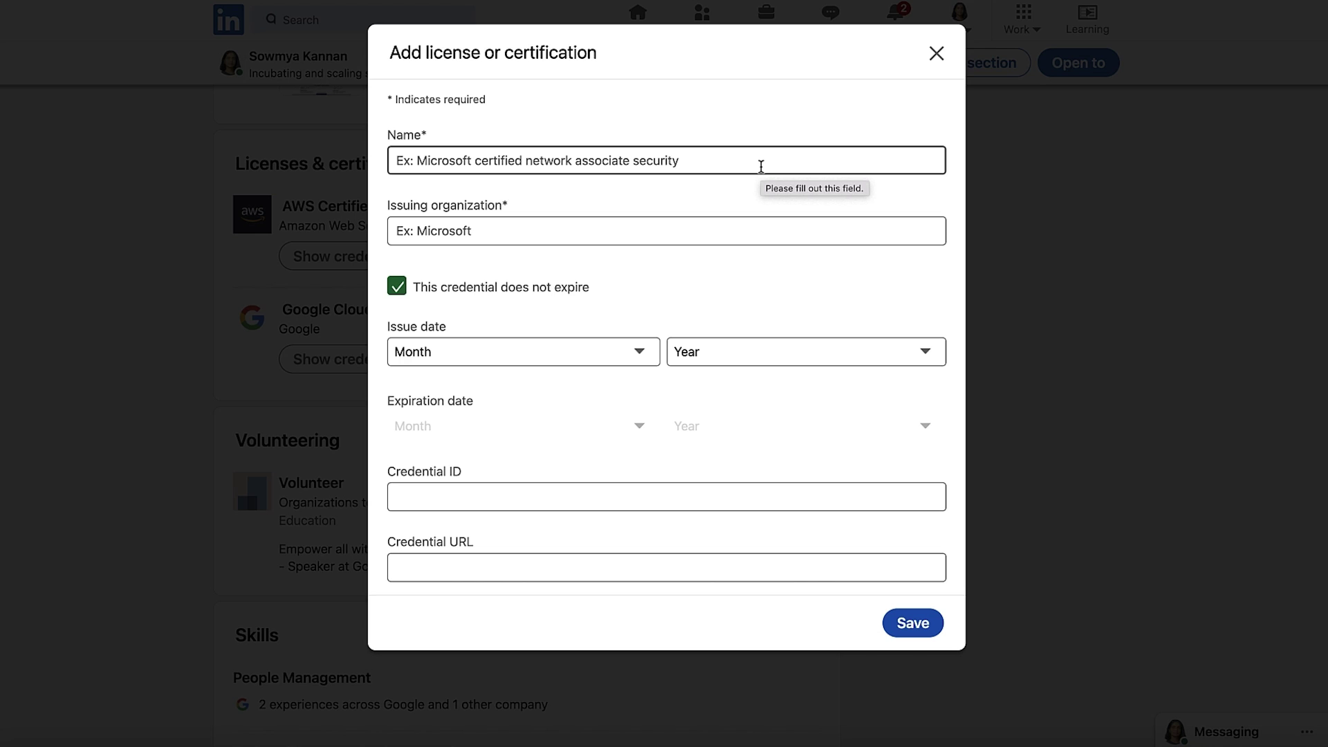
click(606, 164)
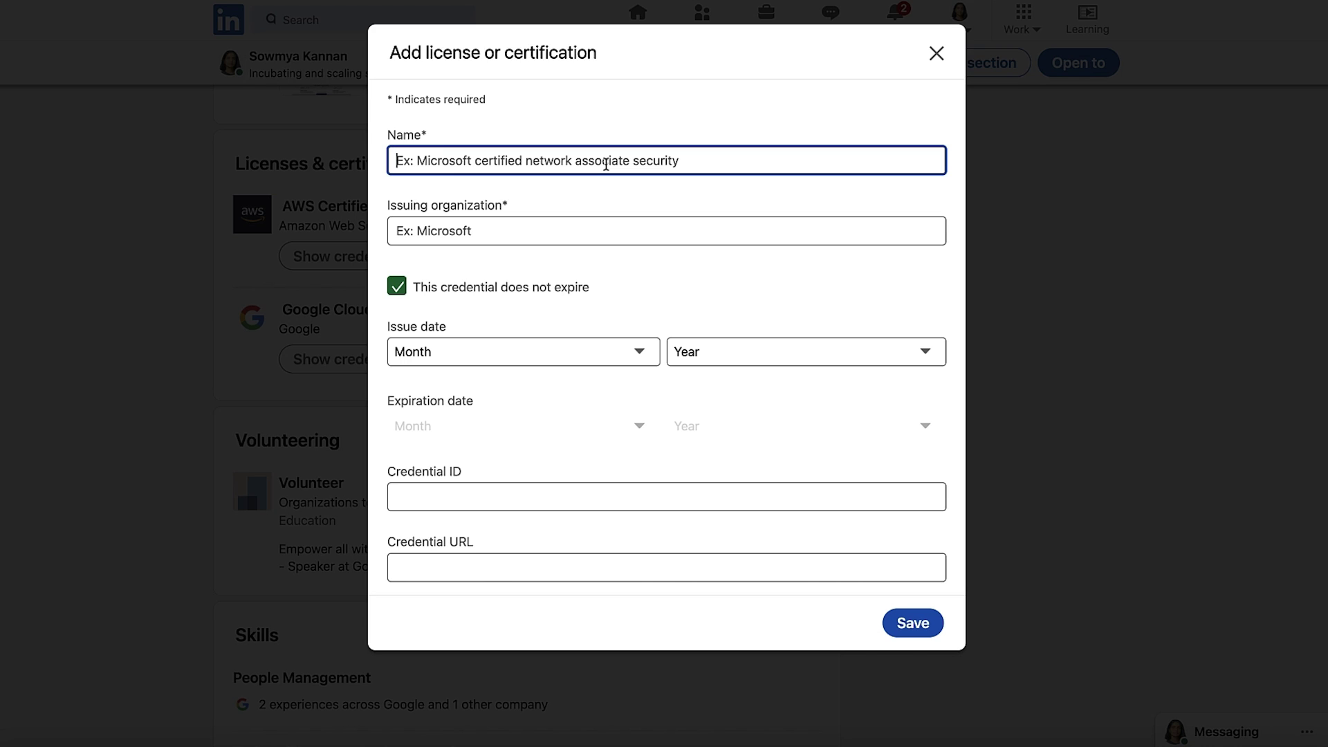
text(Google Cloud Cet)
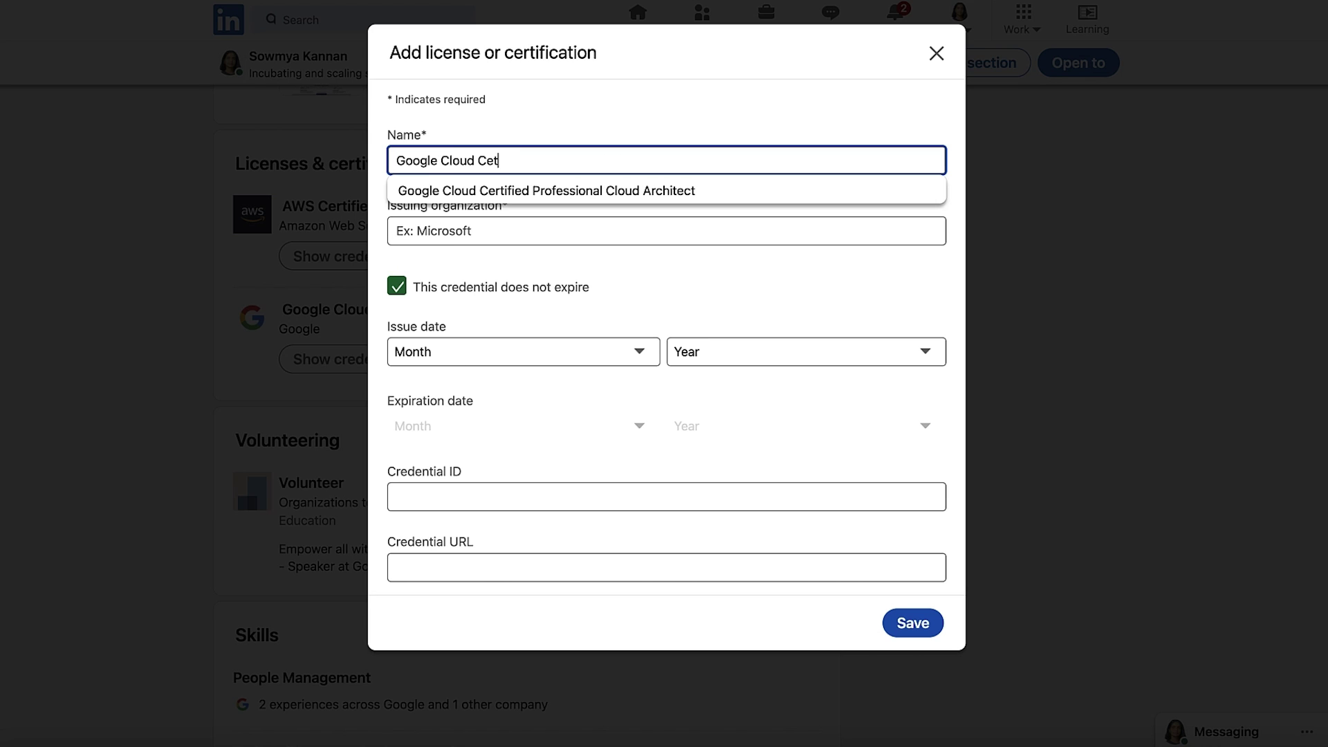
key(BackSpace)
text(rtified Cloud Digital Leader)
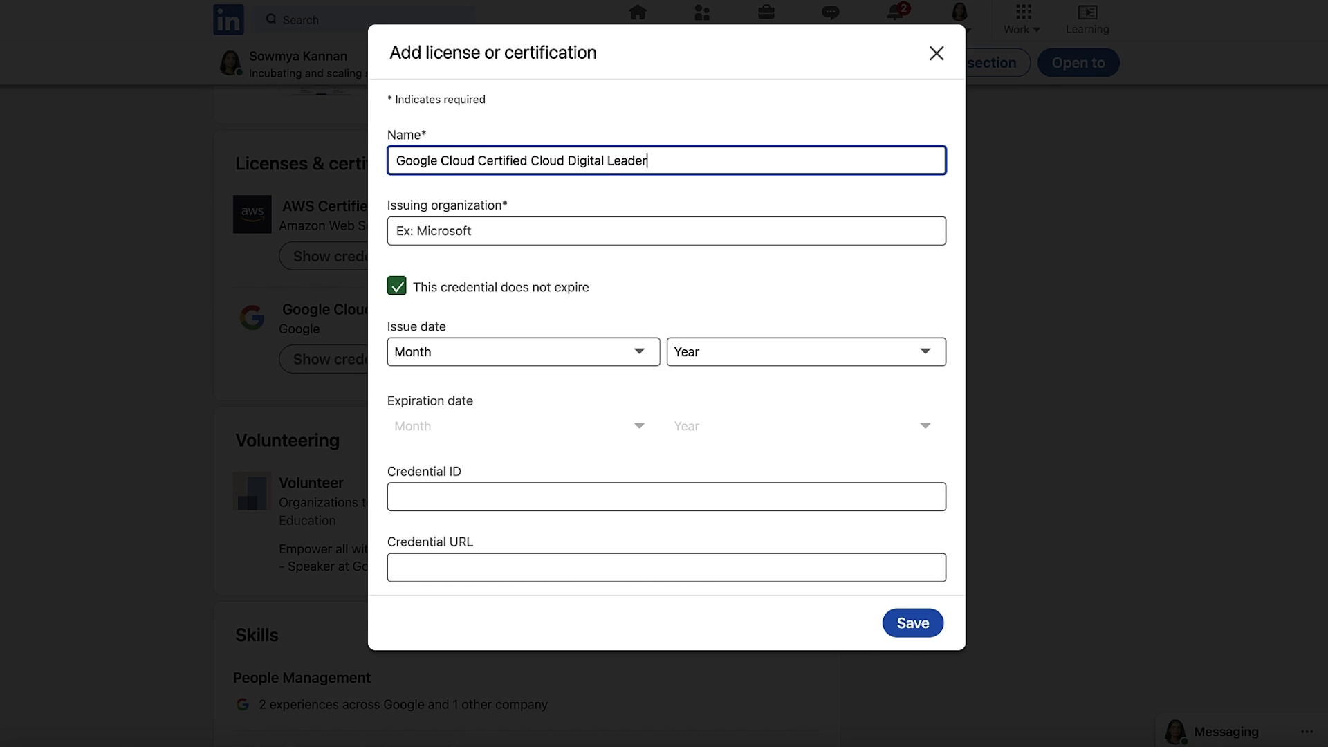
Set the issuing organization to Google Cloud and mark the credential as expiring.
click(514, 233)
text(G)
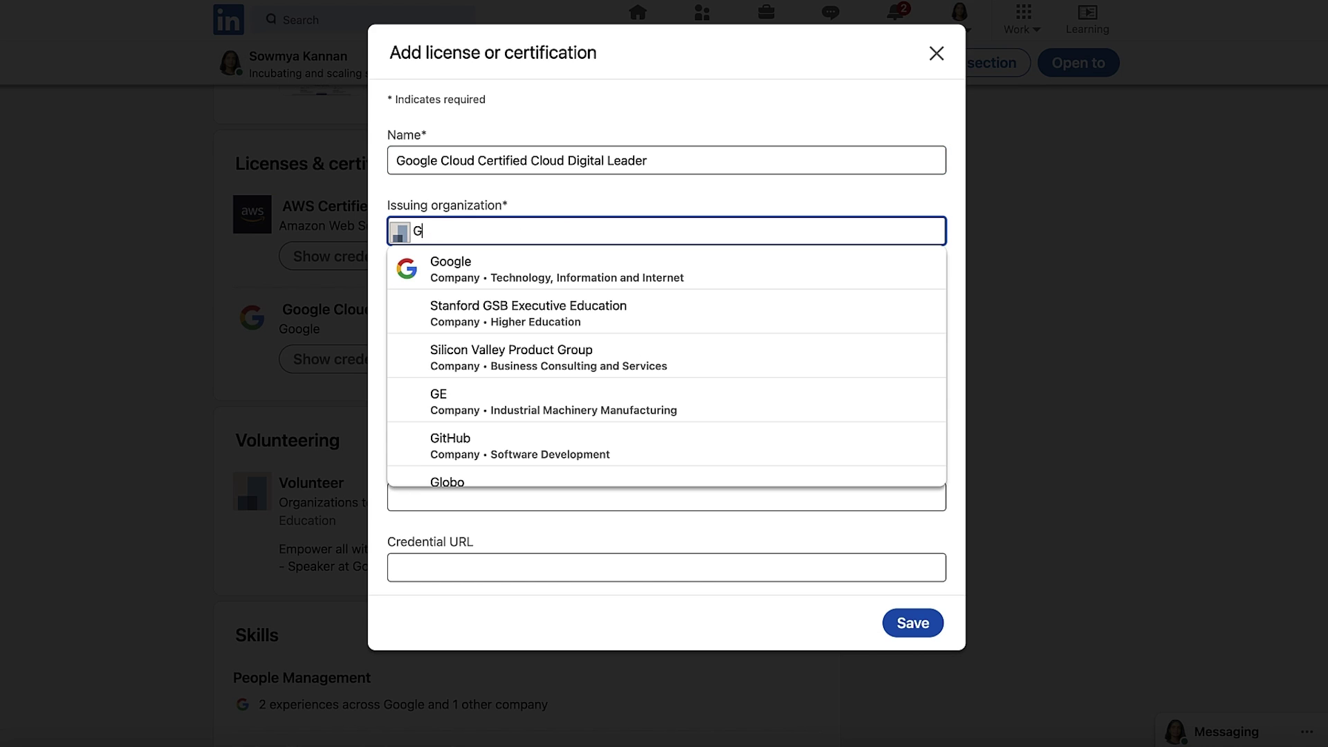
text(oogle Cloud)
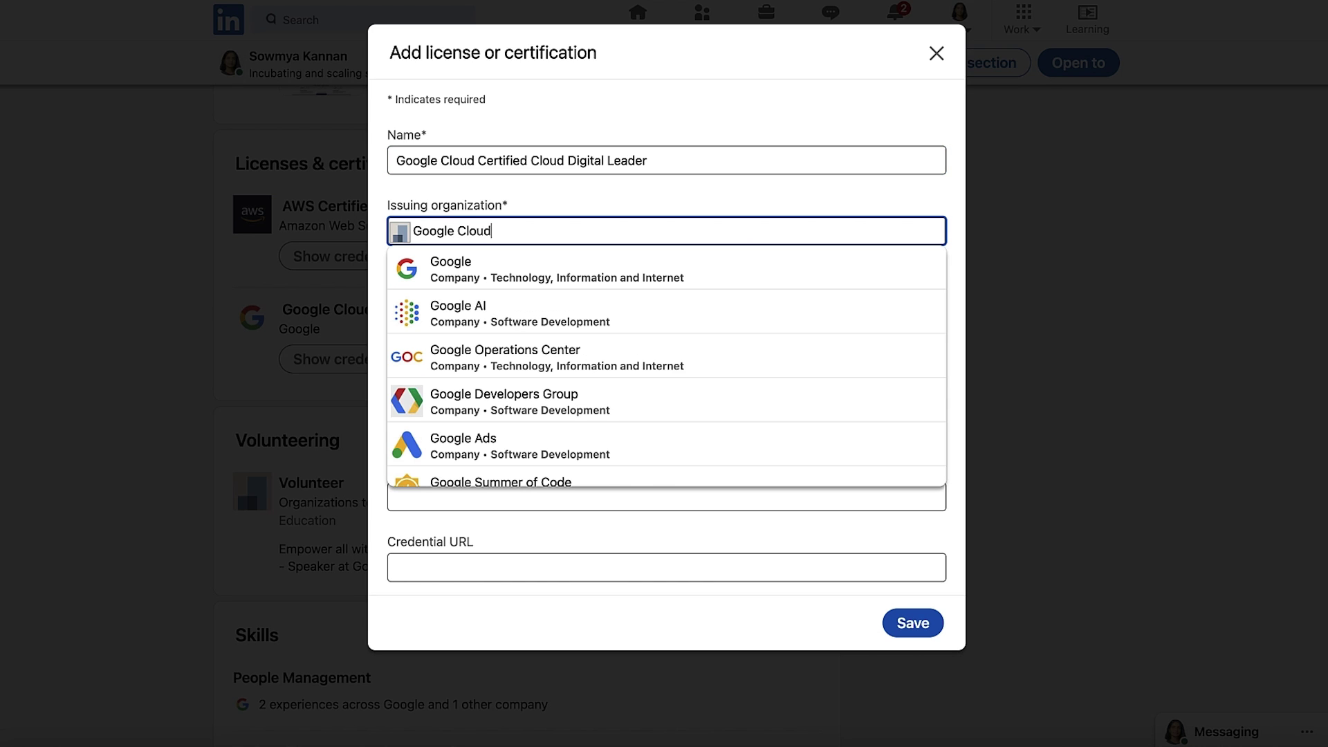
click(443, 291)
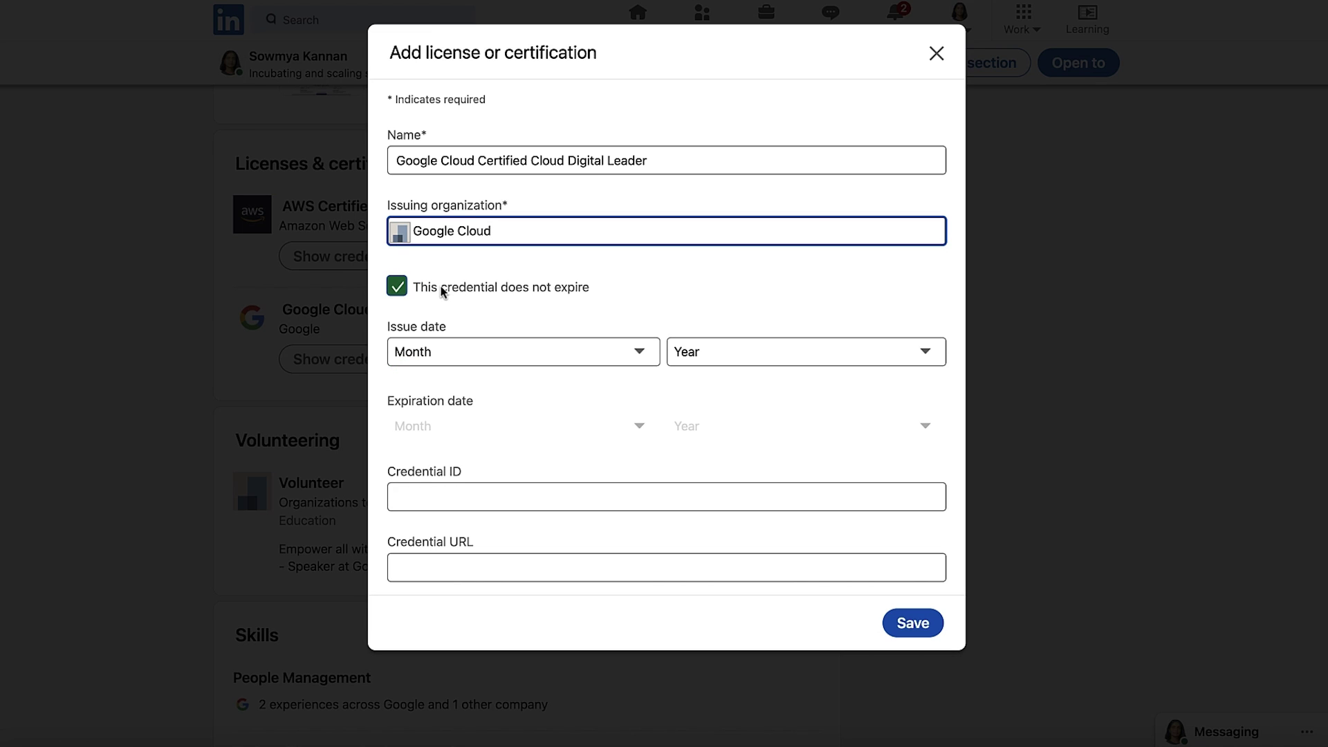
click(443, 290)
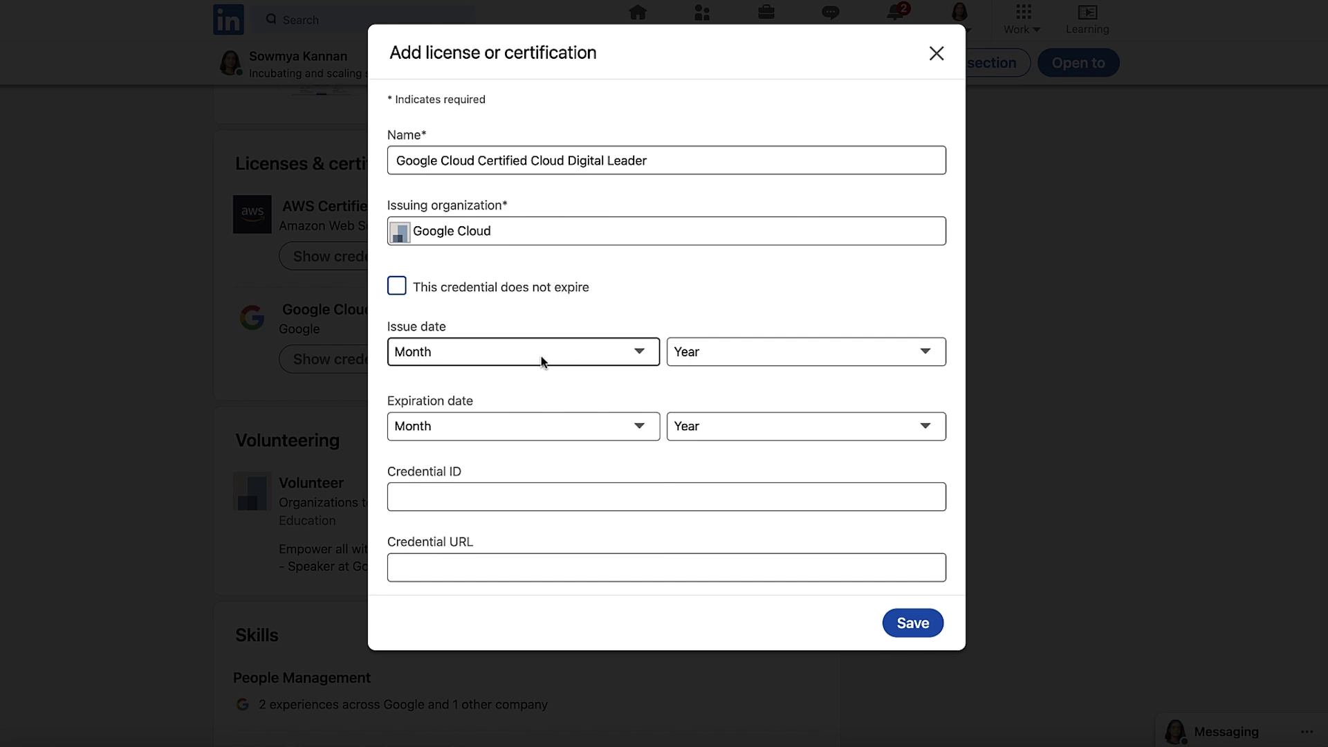
Set the issue date to May 2022 and the expiration date to May 2025.
click(542, 352)
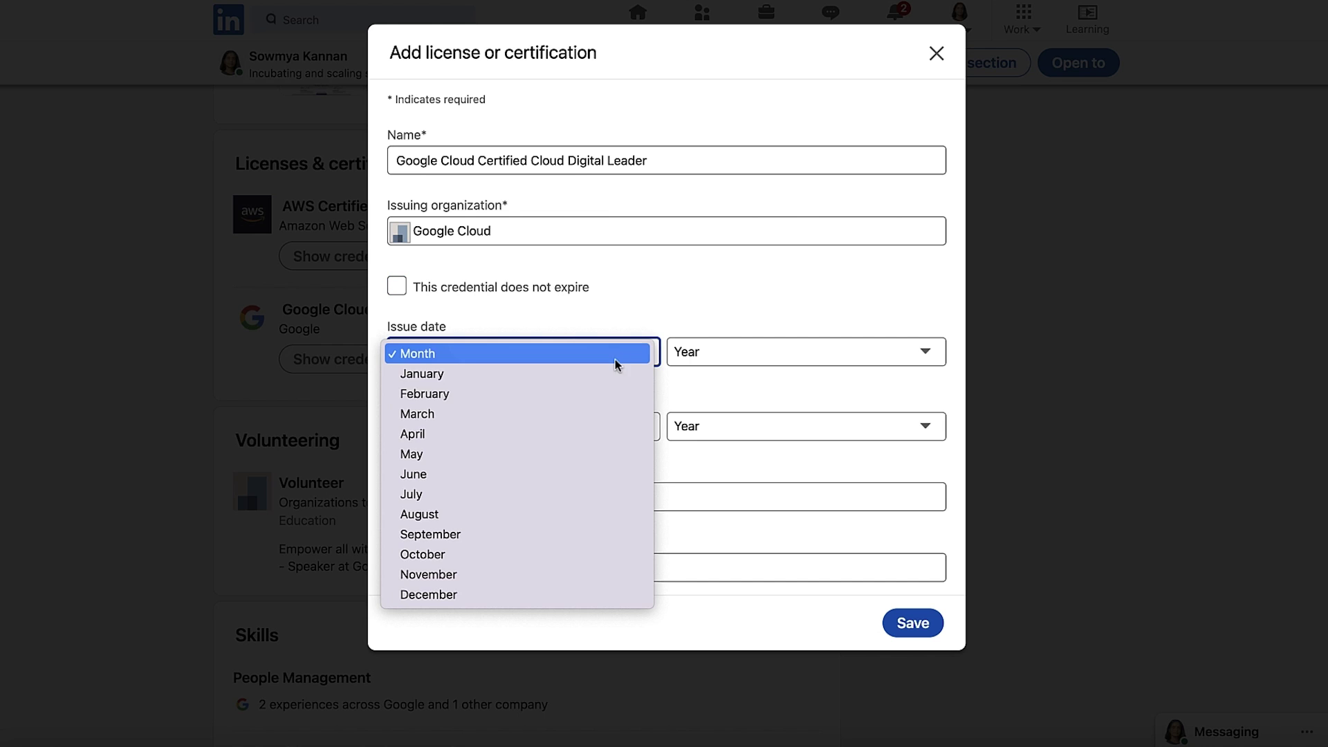
click(616, 454)
click(761, 351)
click(661, 393)
click(623, 426)
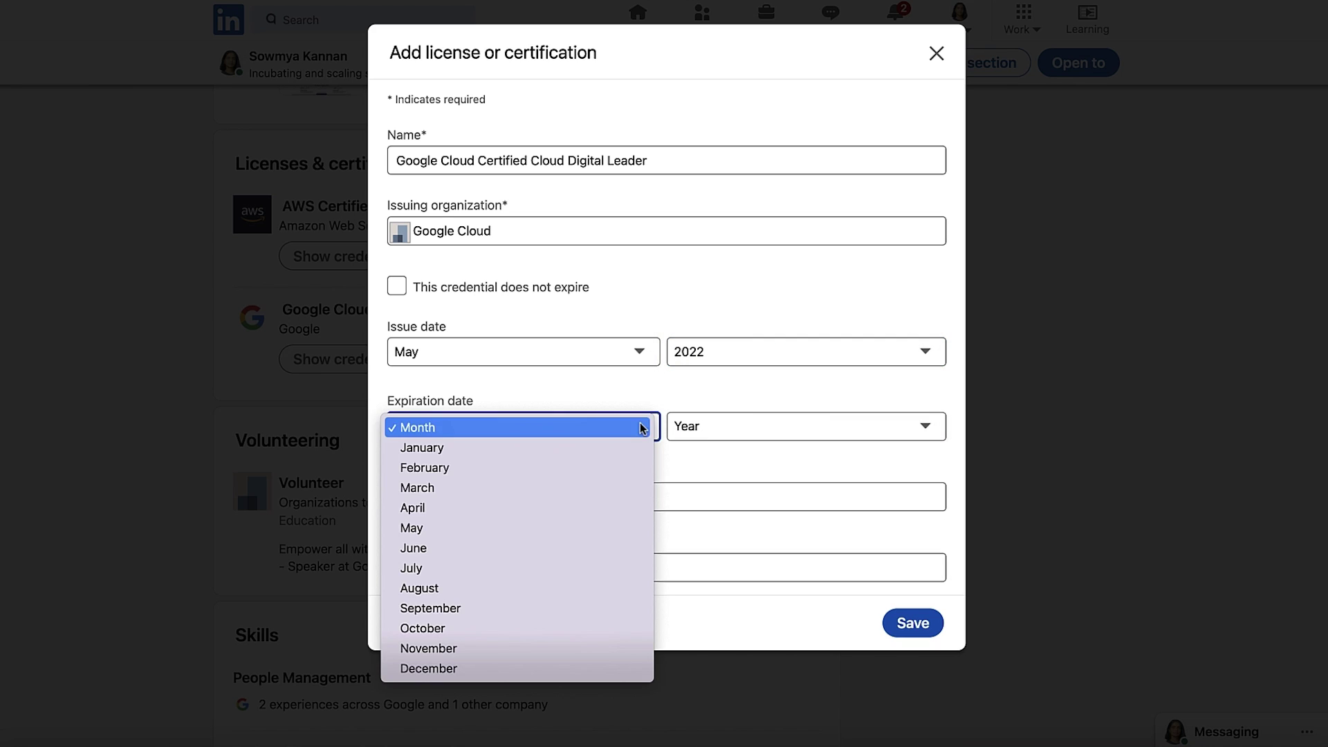
click(631, 525)
click(708, 433)
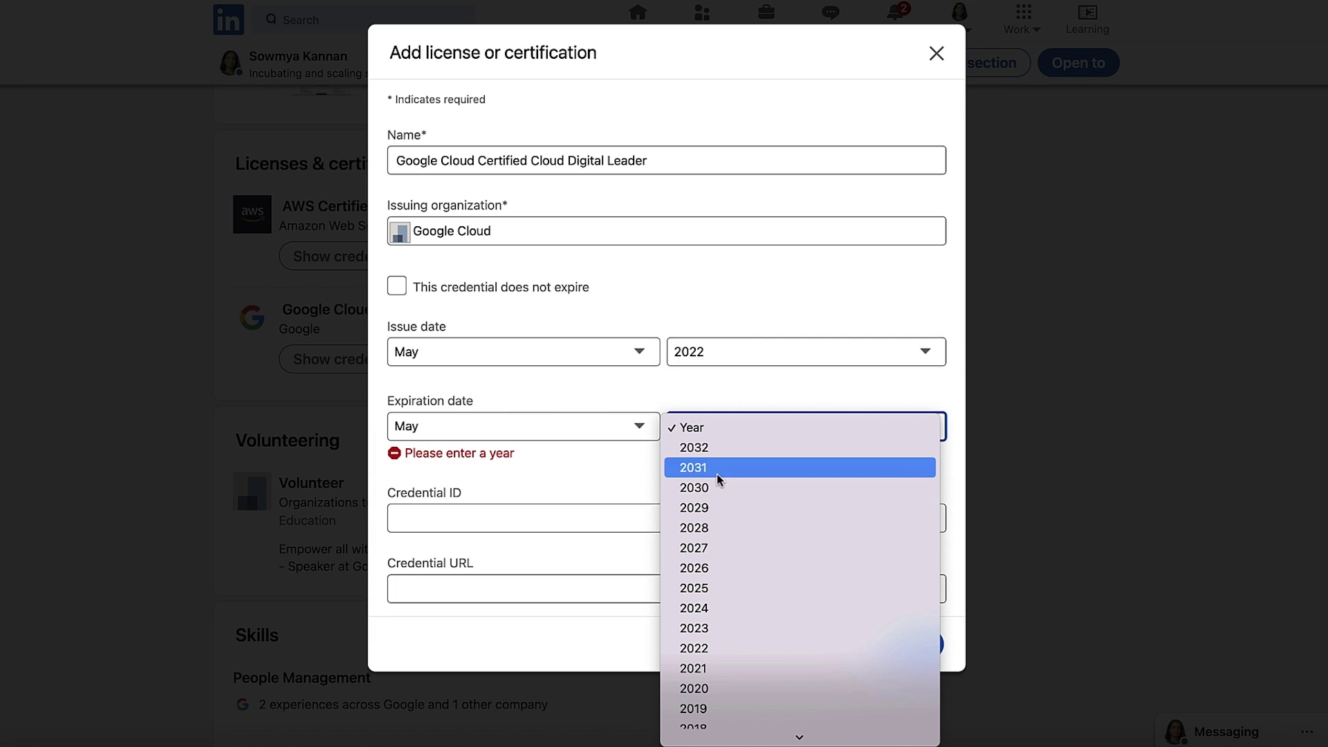
click(737, 586)
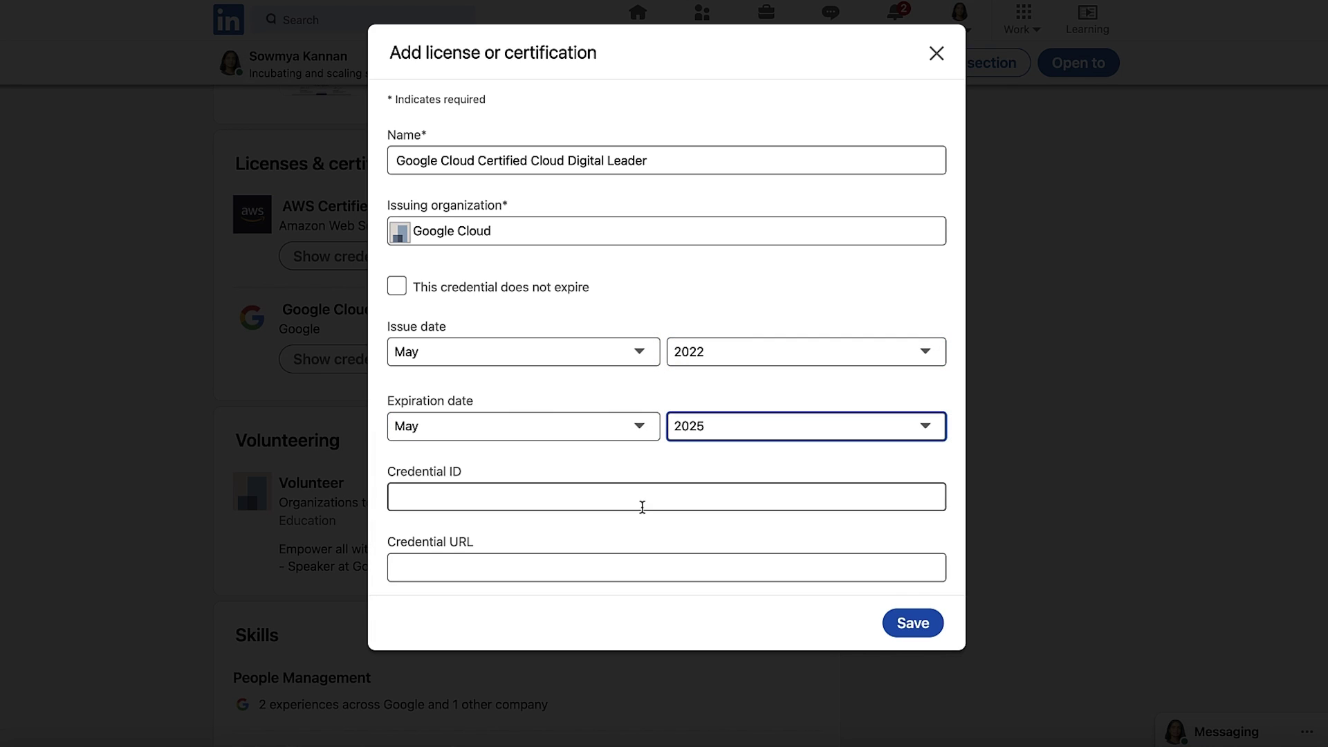
click(537, 484)
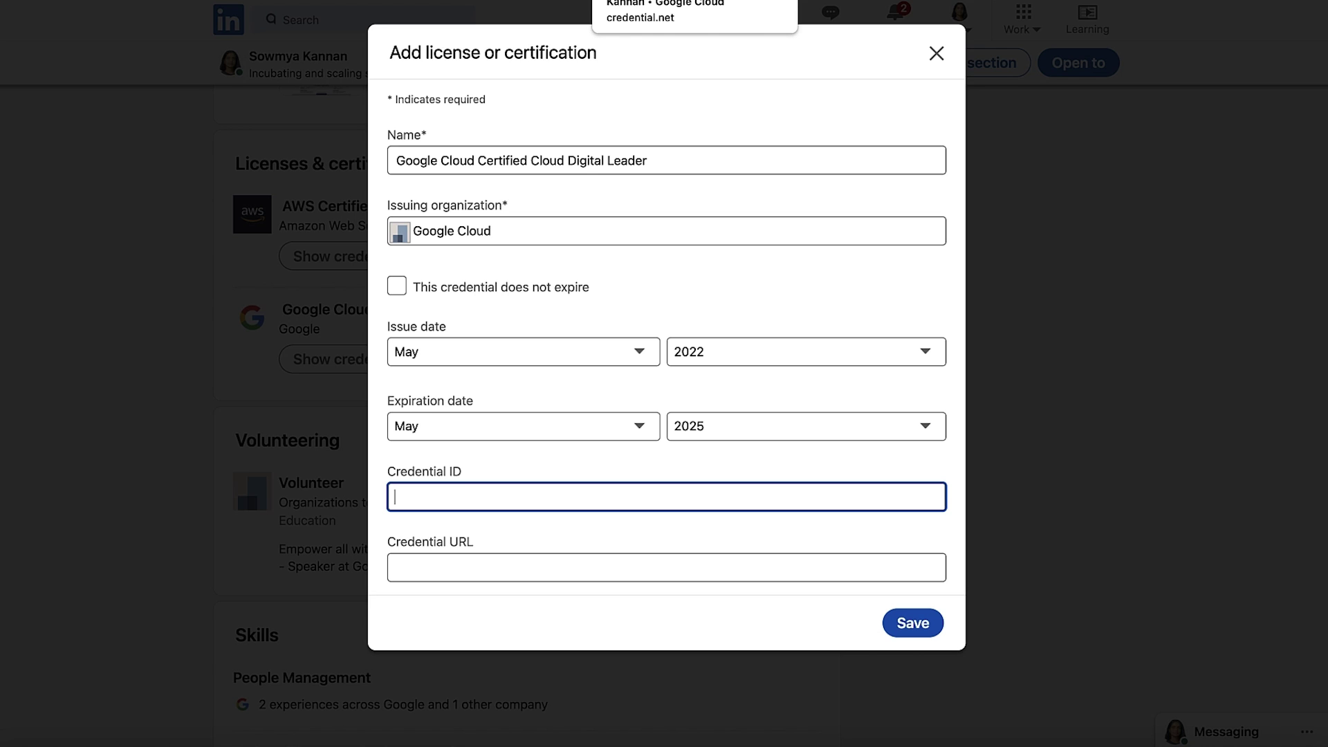
click(694, 2)
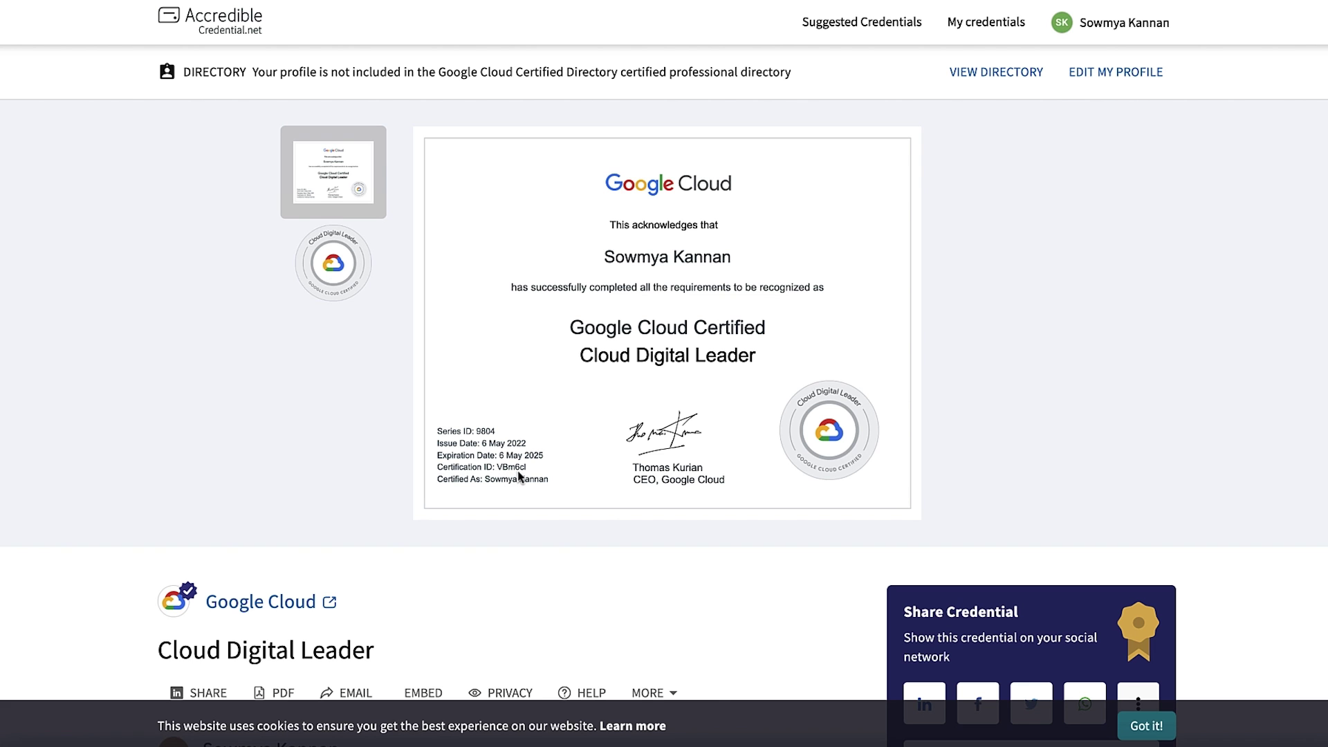
Paste the certificate's credential ID and credential URL into the form and save the entry.
key(ctrl+Tab)
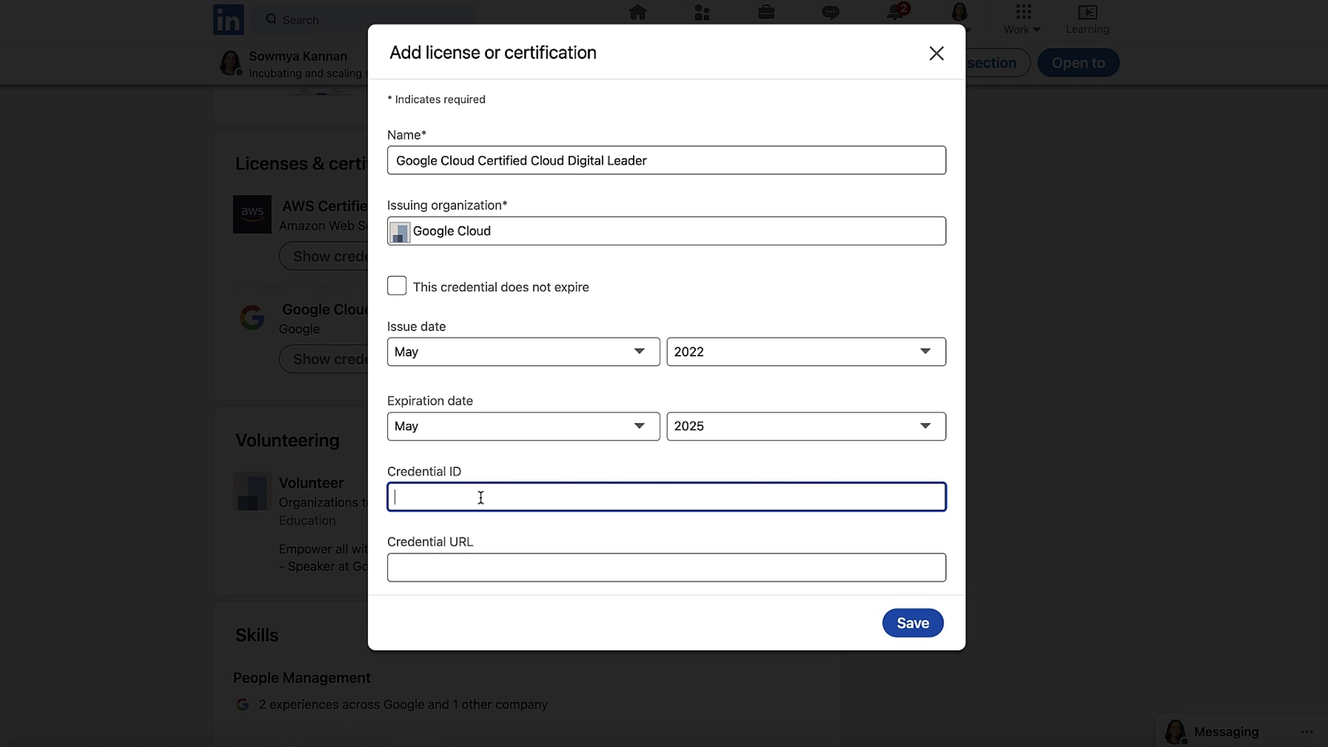
key(ctrl+v)
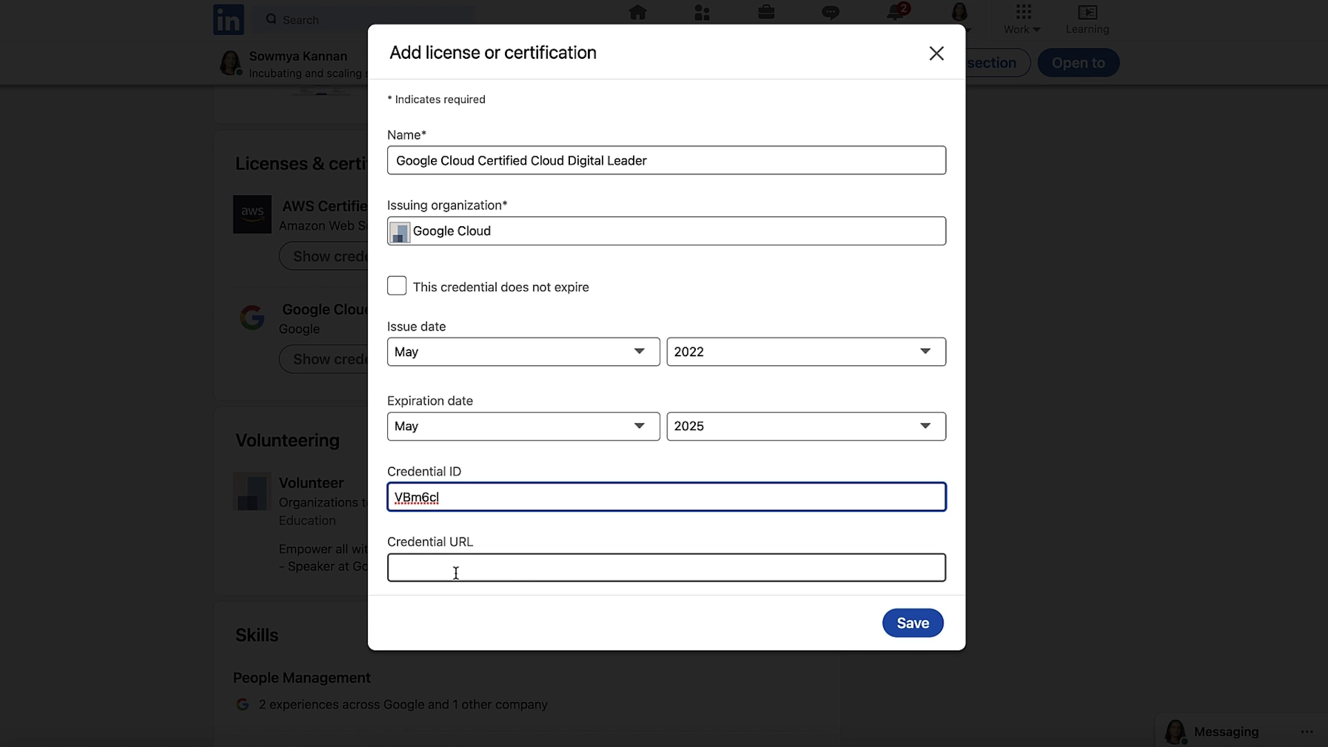
key(ctrl+shift+Tab)
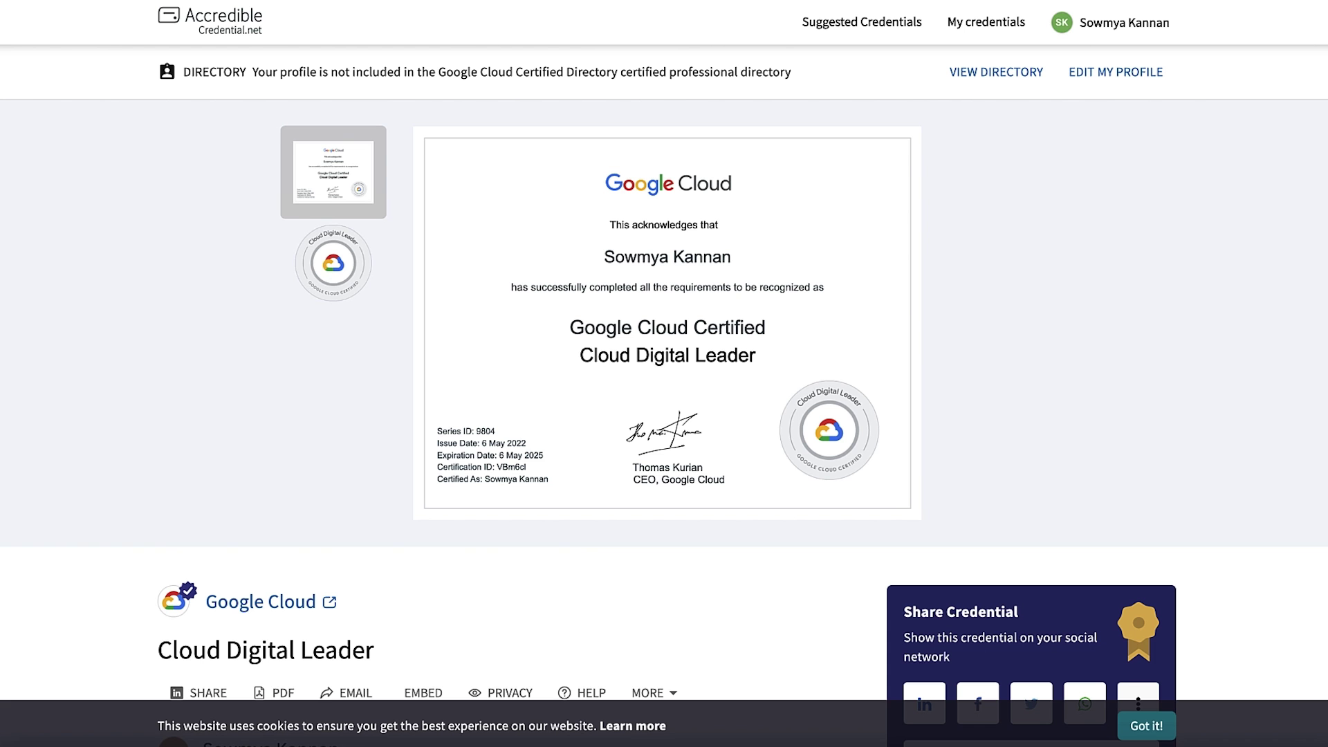
key(ctrl+Tab)
click(505, 567)
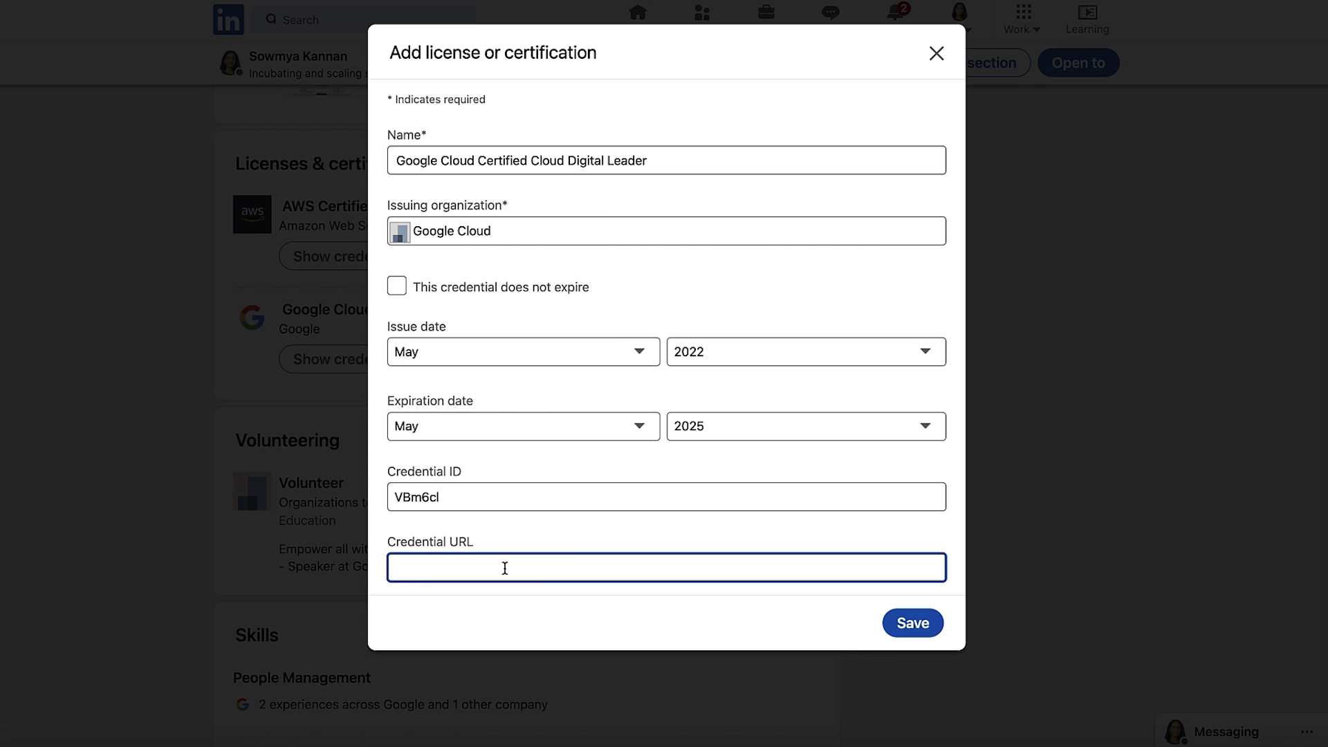
key(ctrl+v)
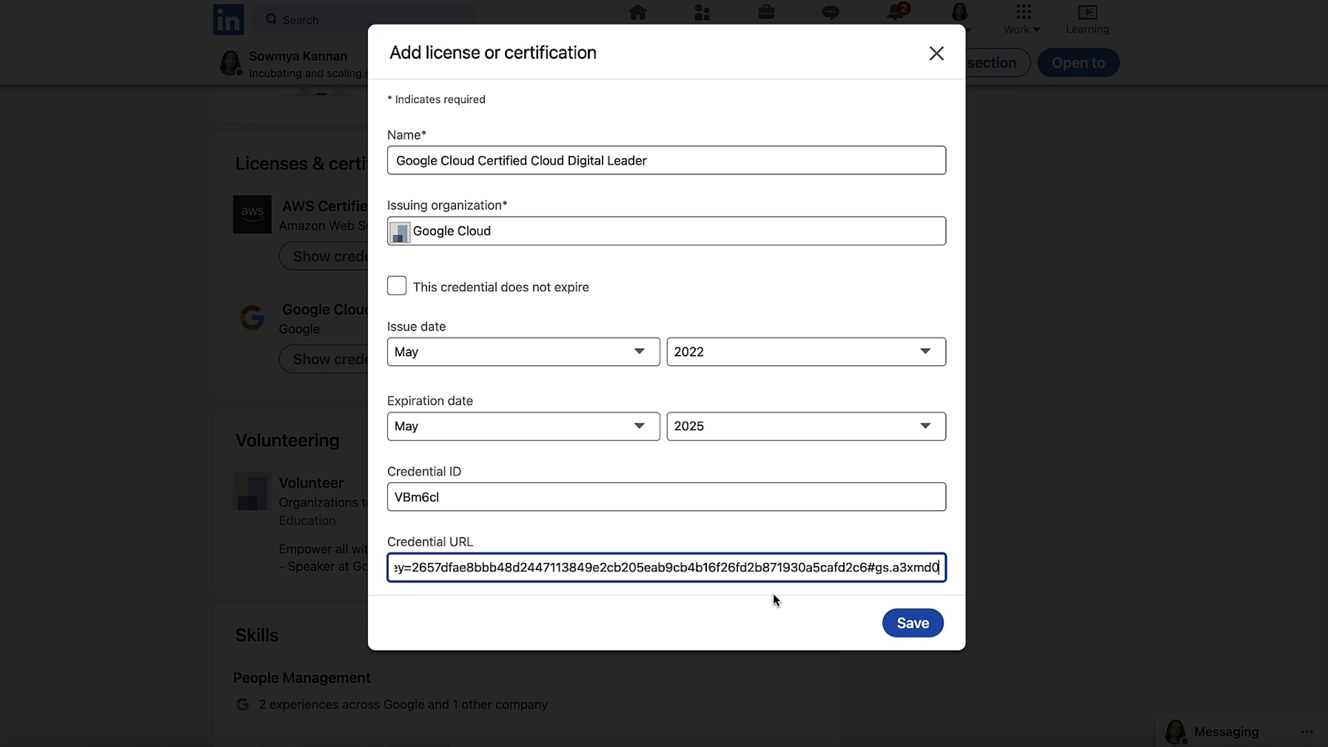
click(907, 629)
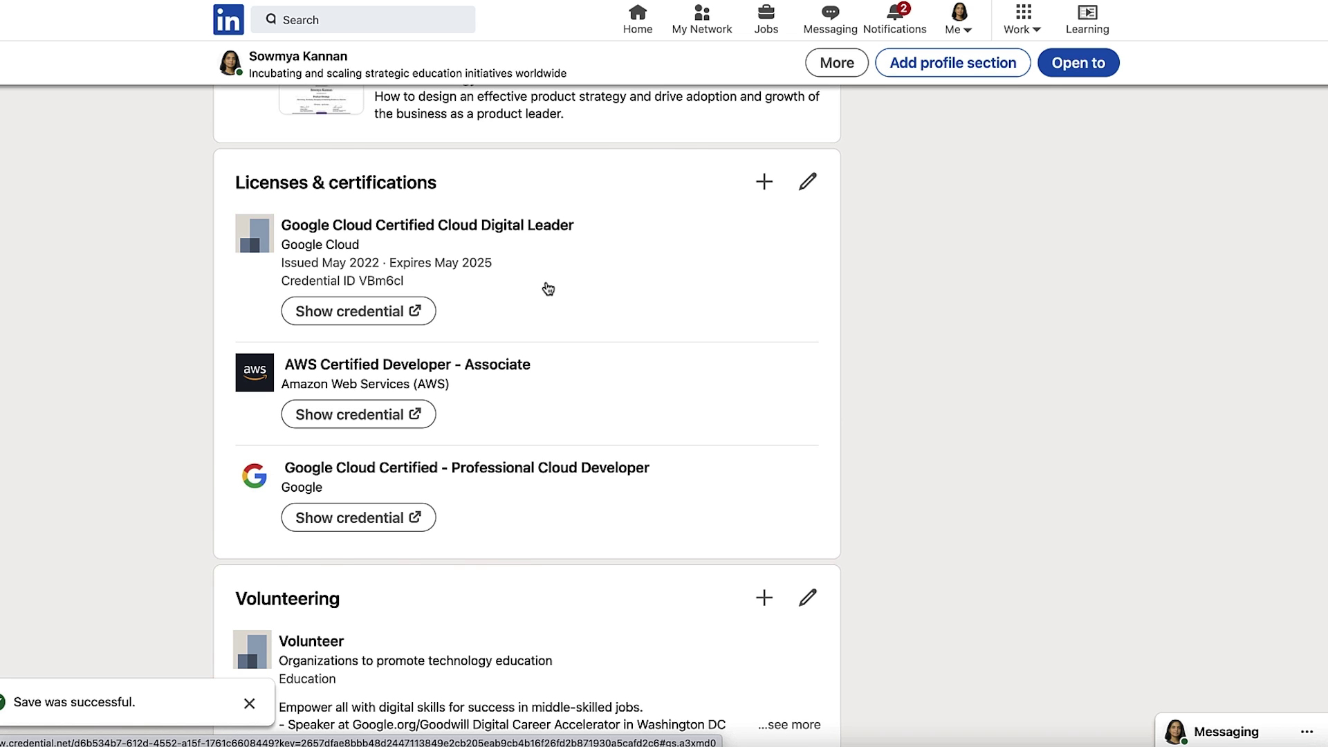
Open Show credential under the new Cloud Digital Leader entry.
click(549, 289)
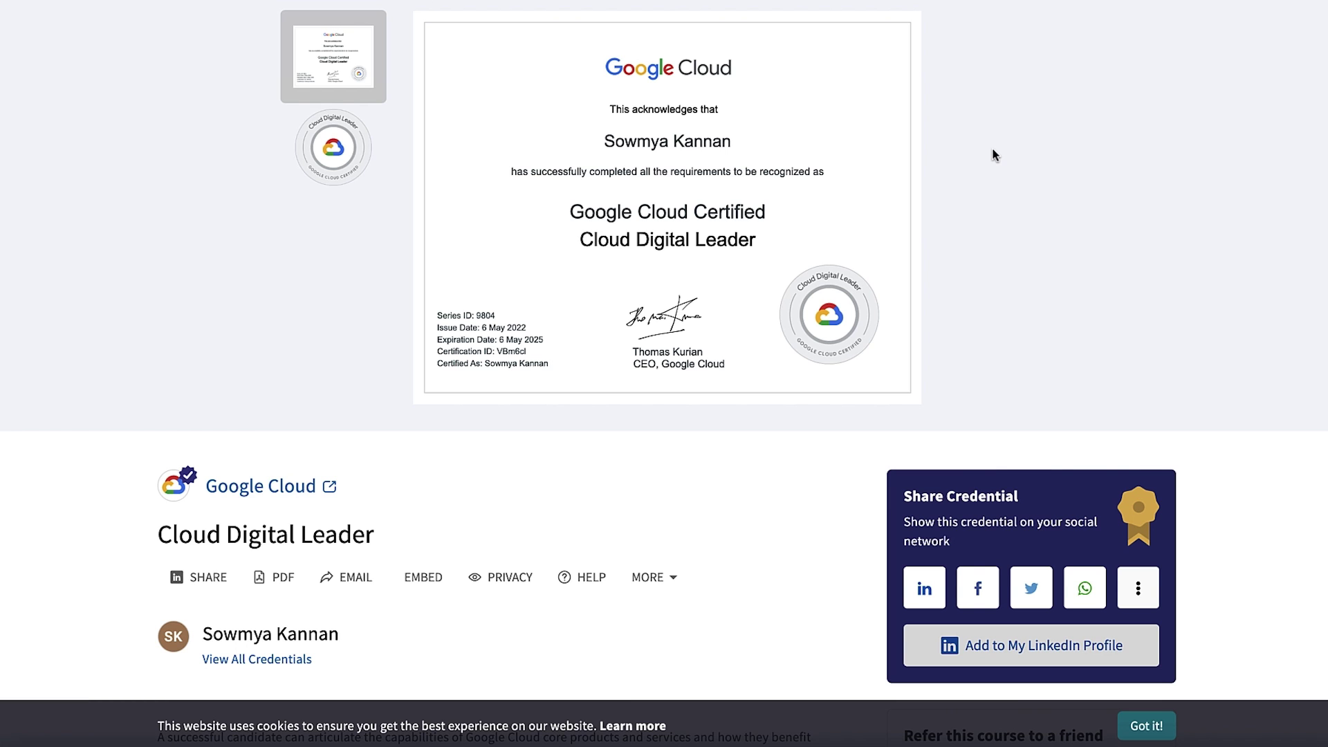
Send the Cloud Digital Leader credential from Accredible to LinkedIn and save the prefilled certification.
scroll(992, 147, down, 1)
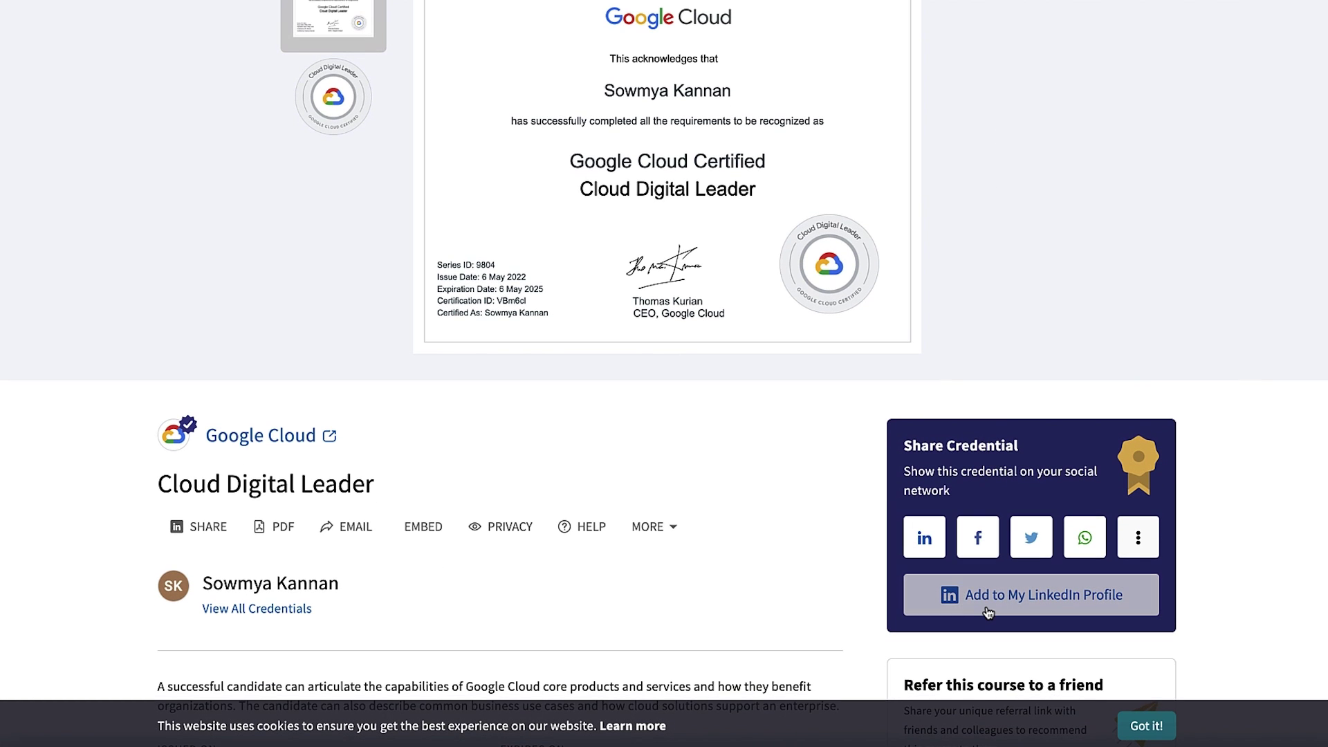
click(1037, 599)
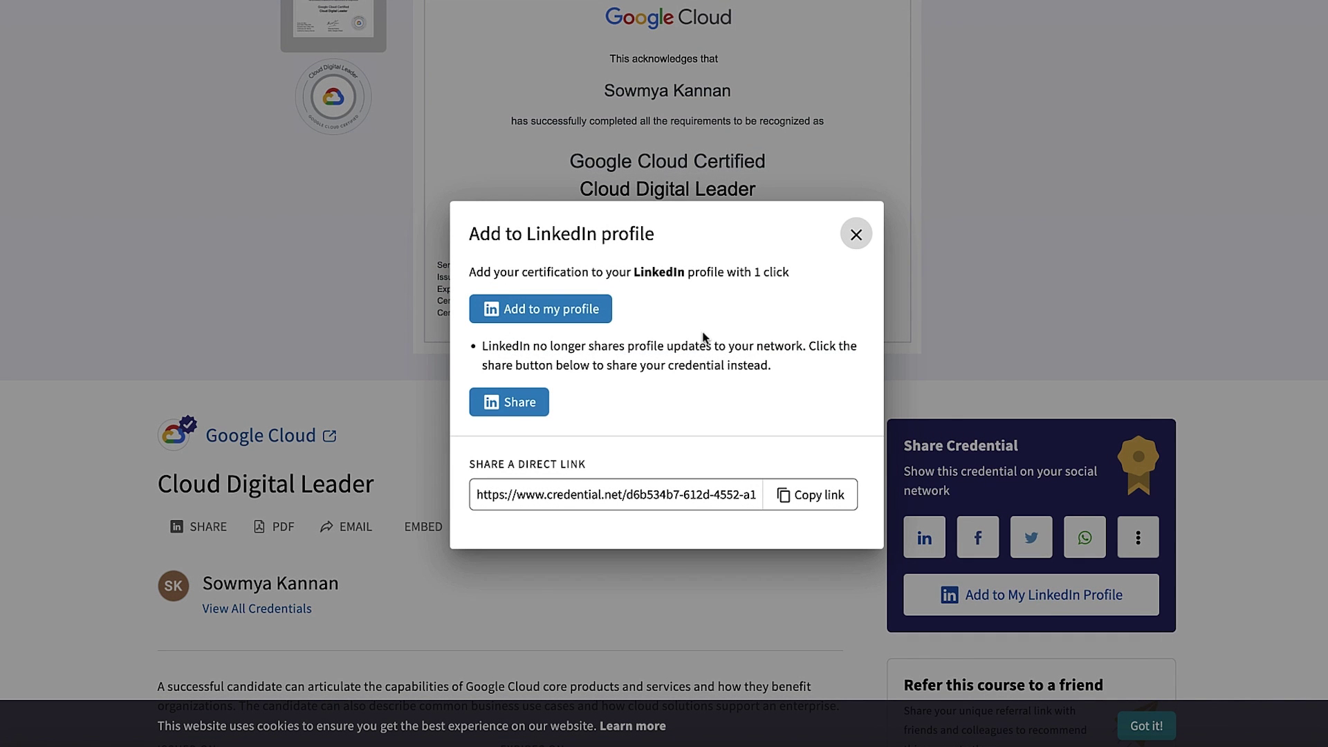
click(568, 309)
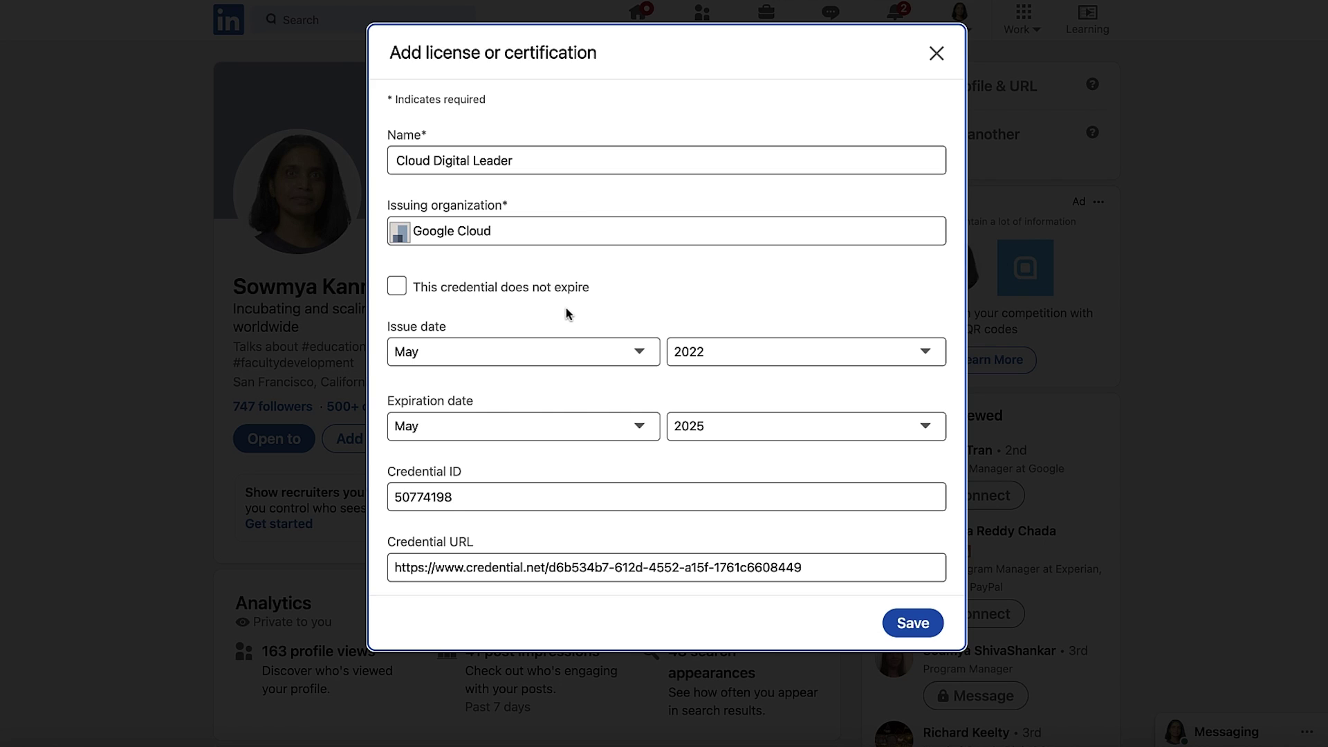
click(907, 628)
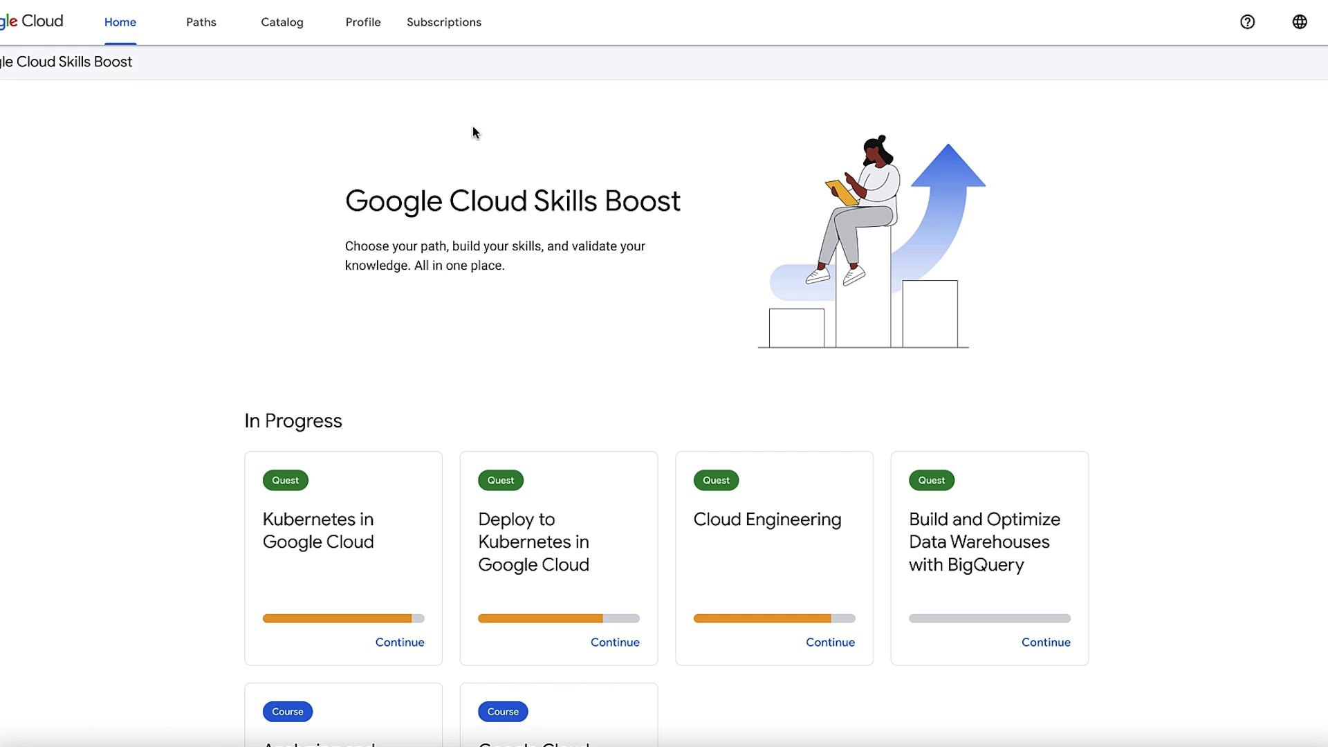
On the Skills Boost profile's Badges tab, share the Networking in Google Cloud badge.
click(370, 27)
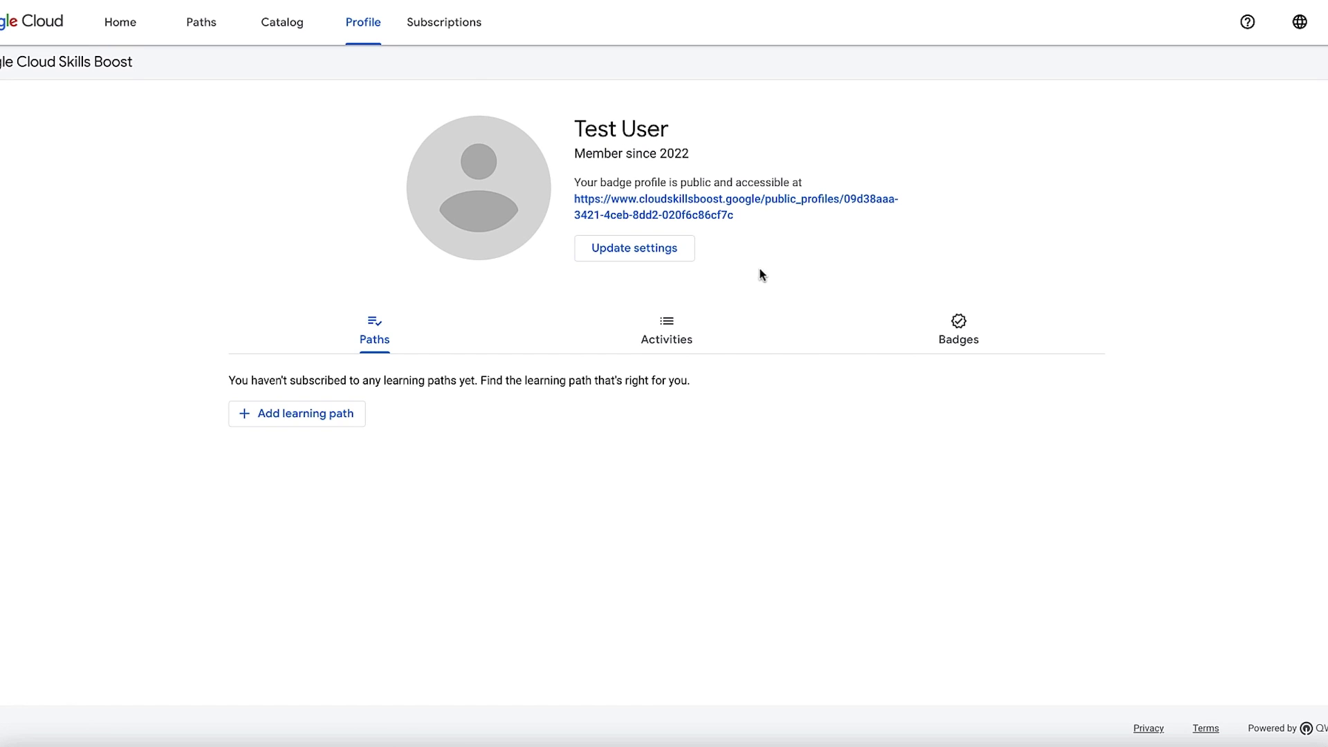
click(947, 351)
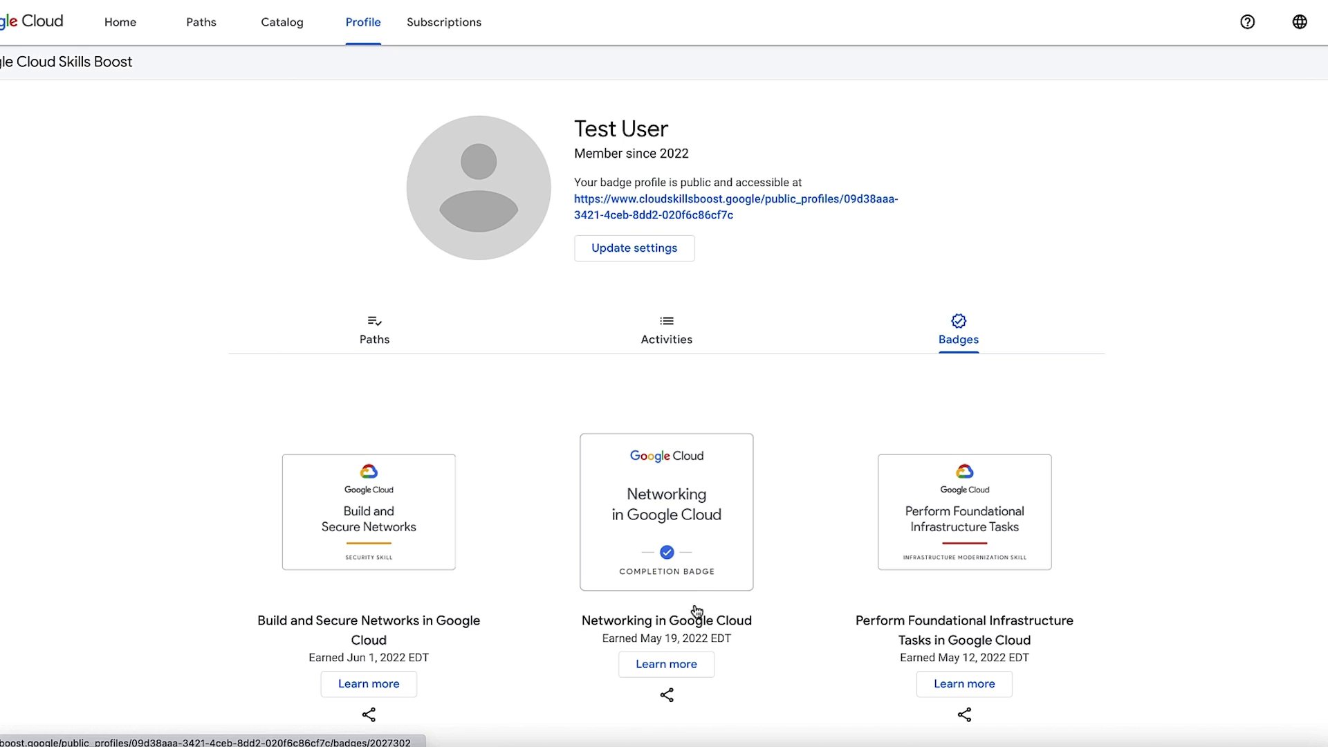
click(668, 696)
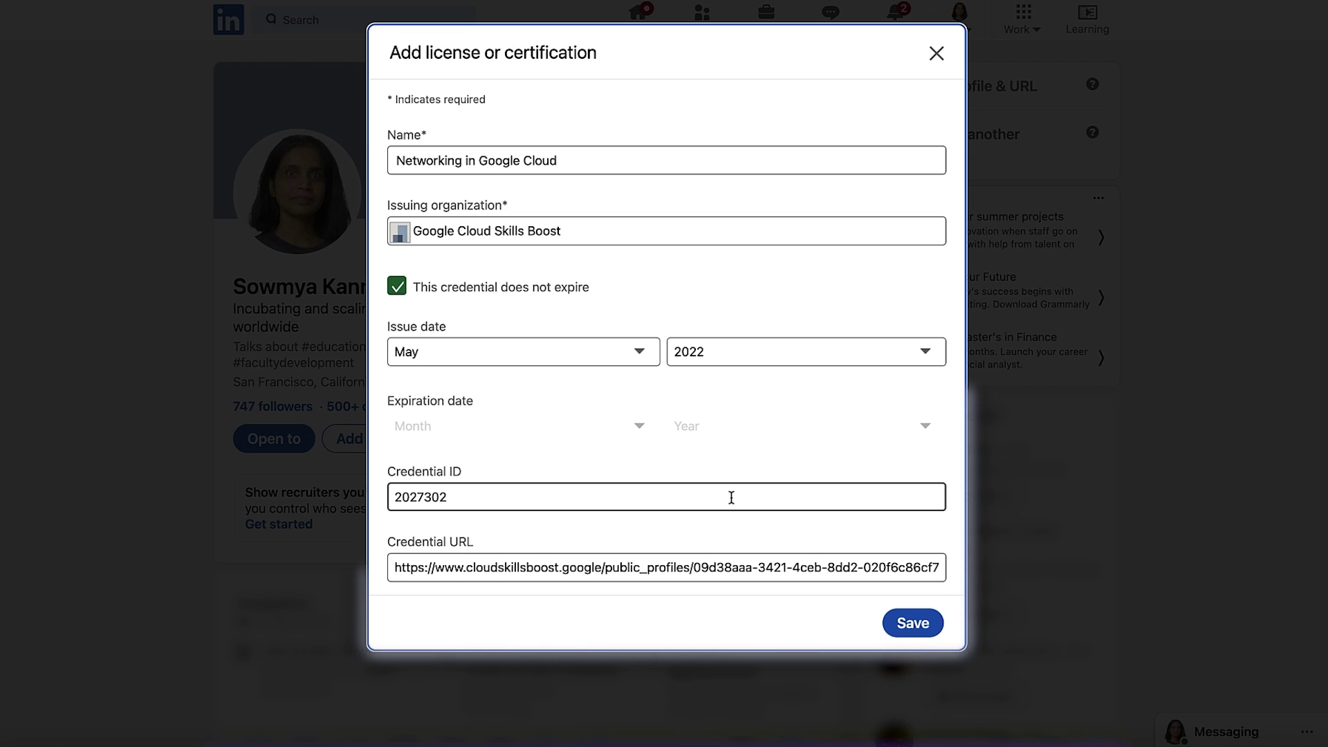
Prefix the badge name with '[Google Cloud Skill Badge] ' and save it to the profile.
click(1102, 628)
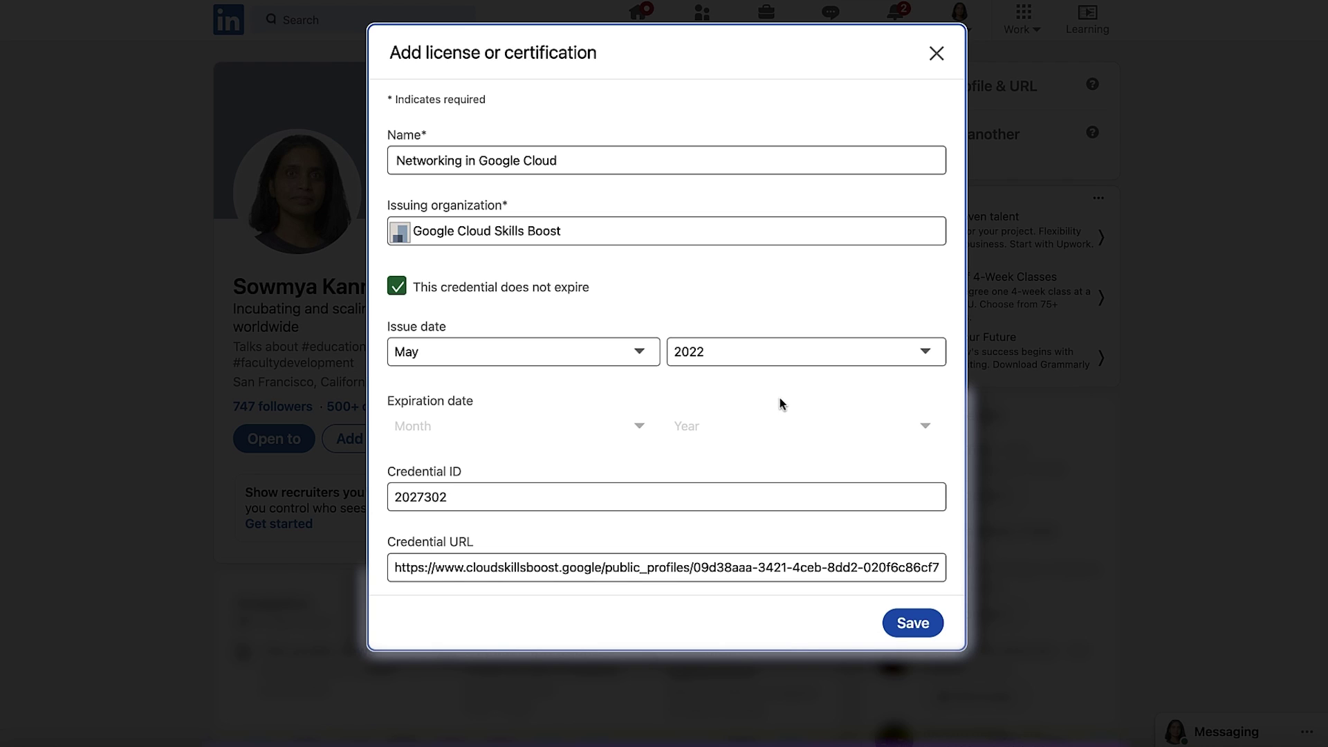
click(396, 164)
text([Google Cloud Skill Badge])
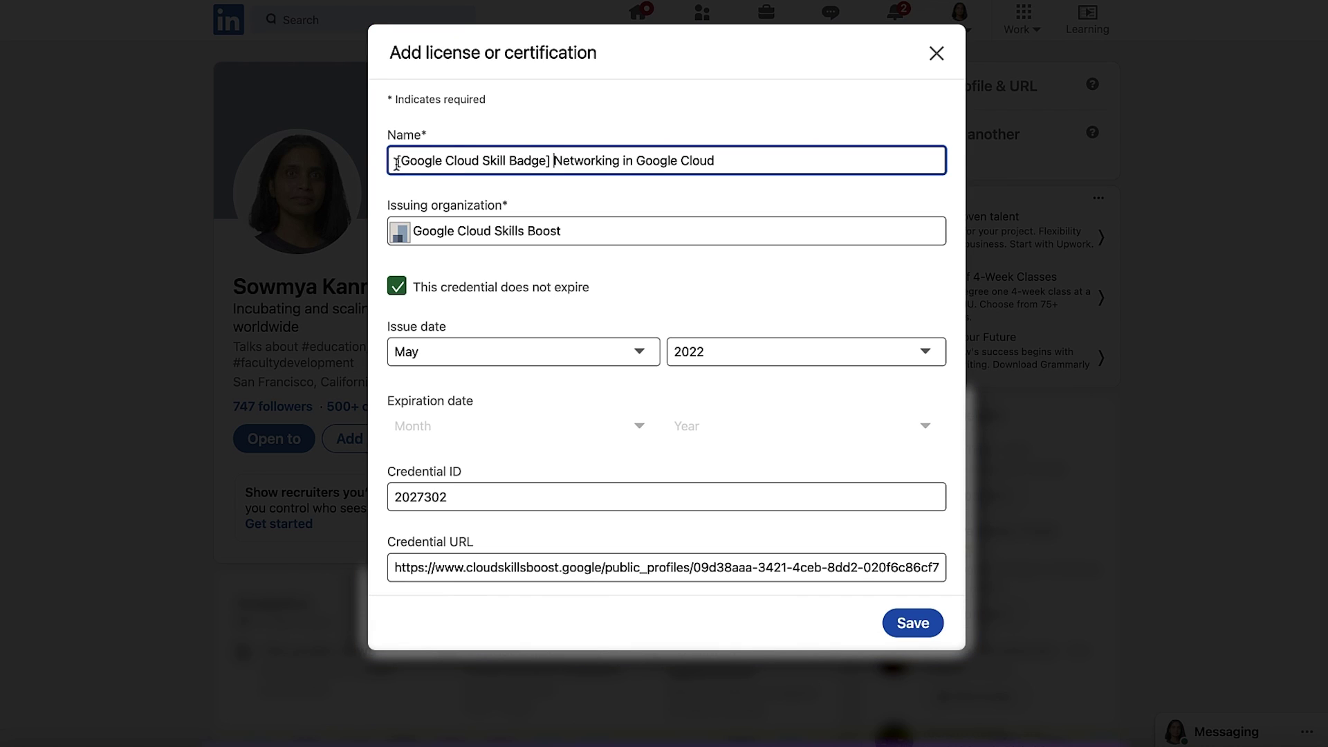
click(907, 626)
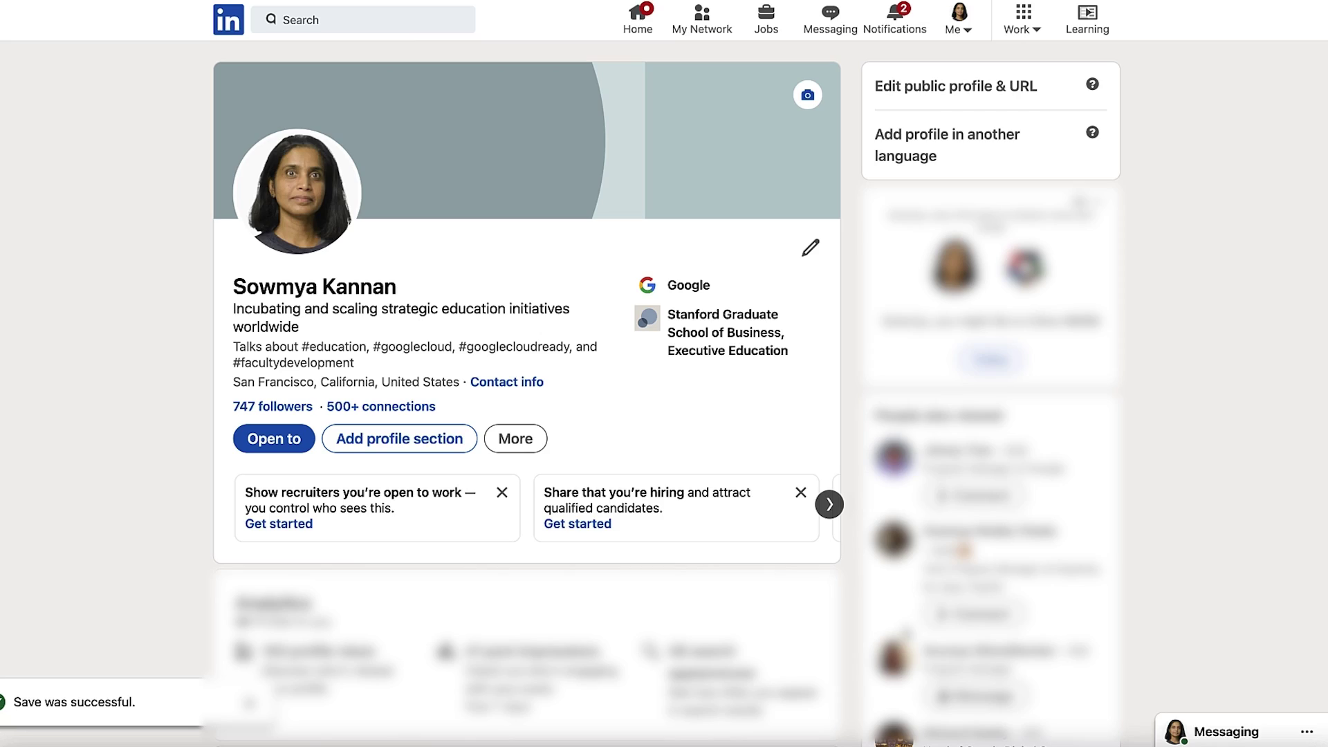
Scroll down to Licenses & certifications to see both new credentials among the 4 listed.
scroll(828, 588, down, 15)
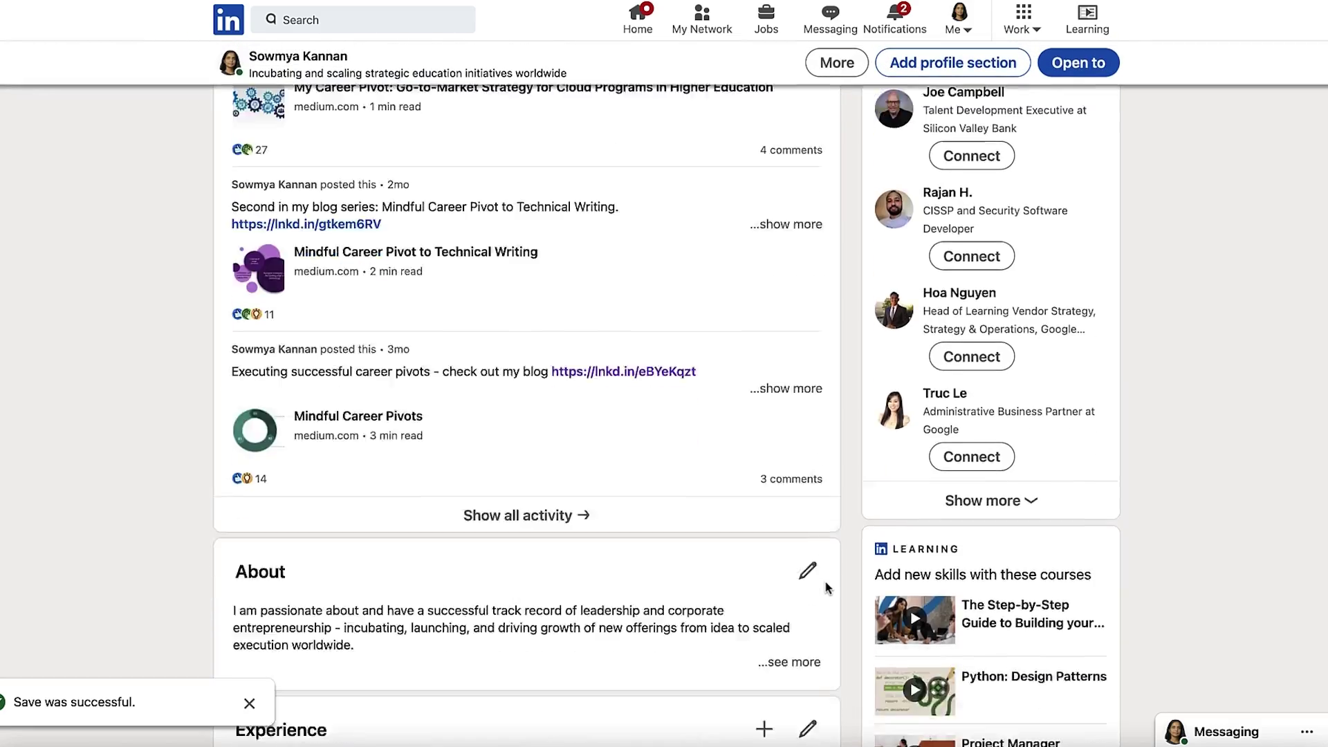
scroll(827, 588, down, 20)
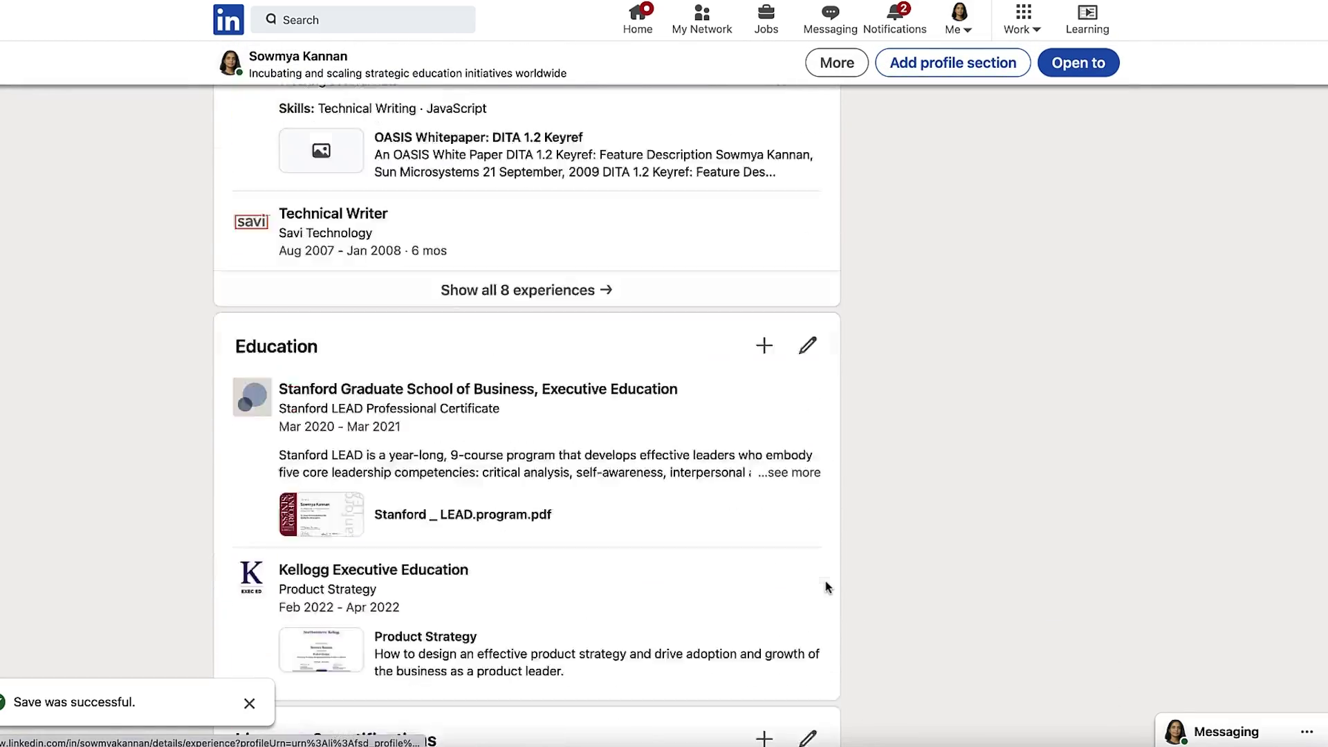
scroll(827, 588, down, 4)
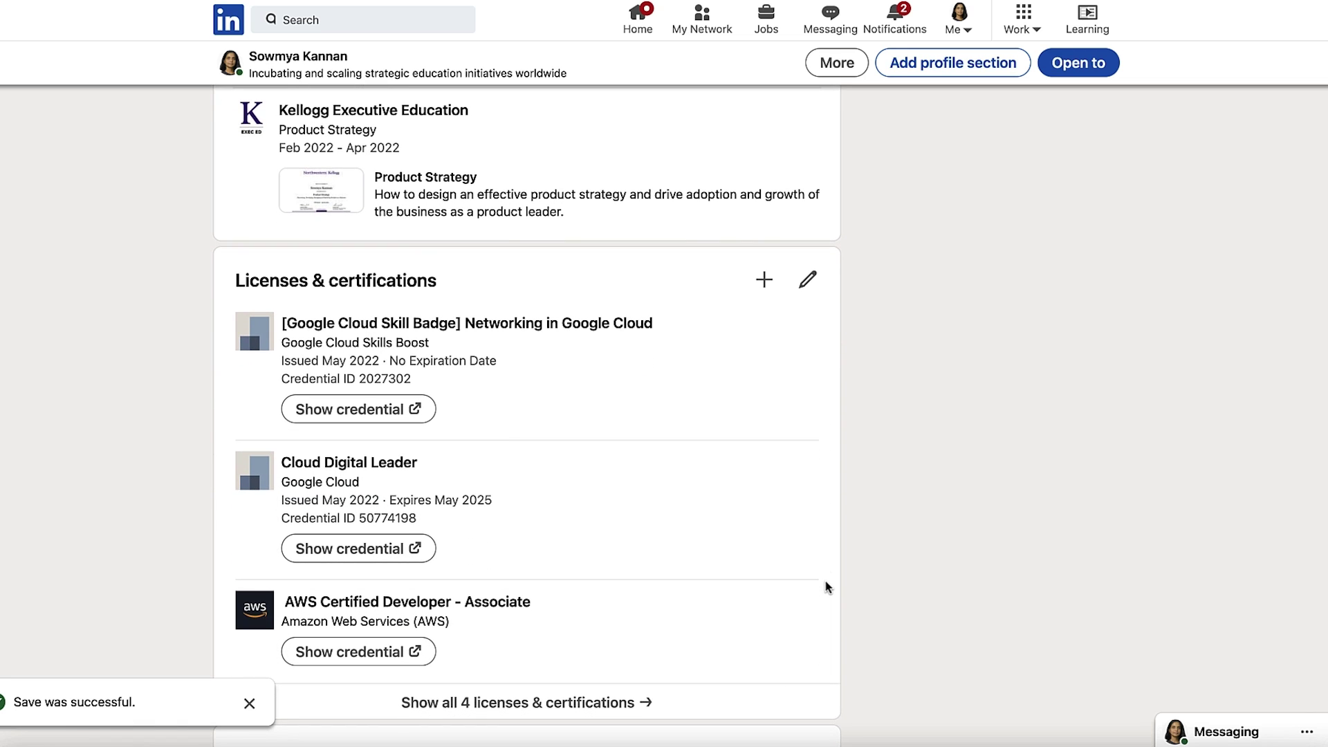